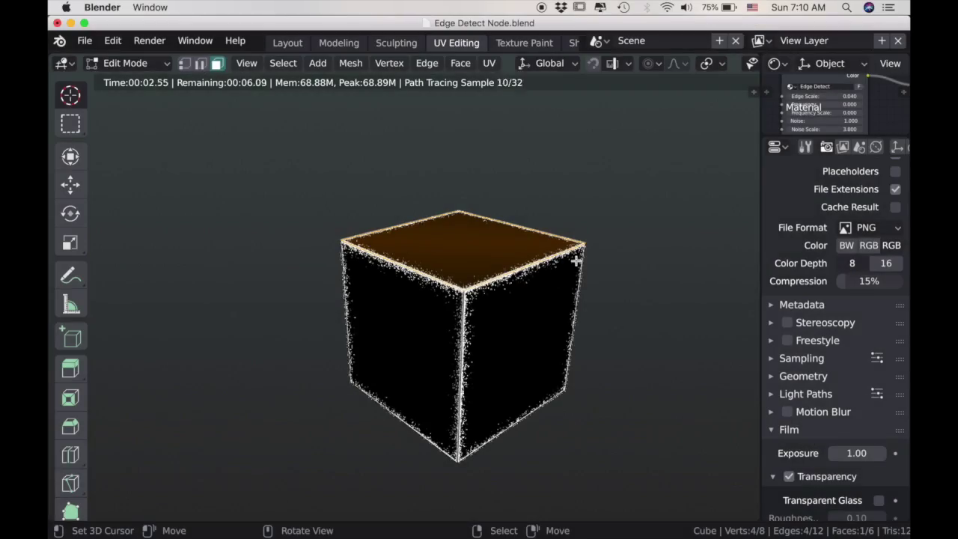
- Shrink the cube's top face and lower it along Z into a flared base
key("s")
key("Return")
key("g")
key("z")
key("Return")
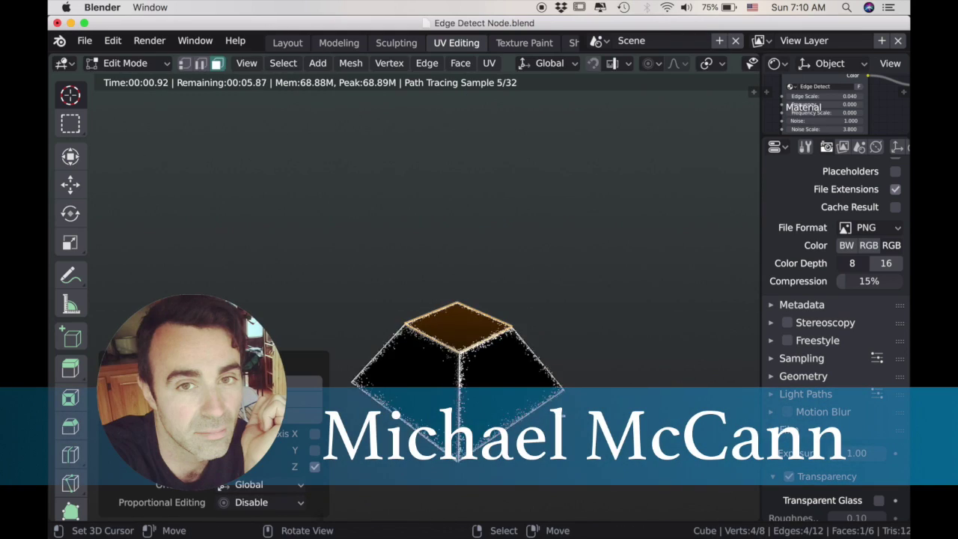
- Extrude a column, widen its top face, extrude a cap, then frame the pedestal
key("e")
left_click(560, 314)
key("s")
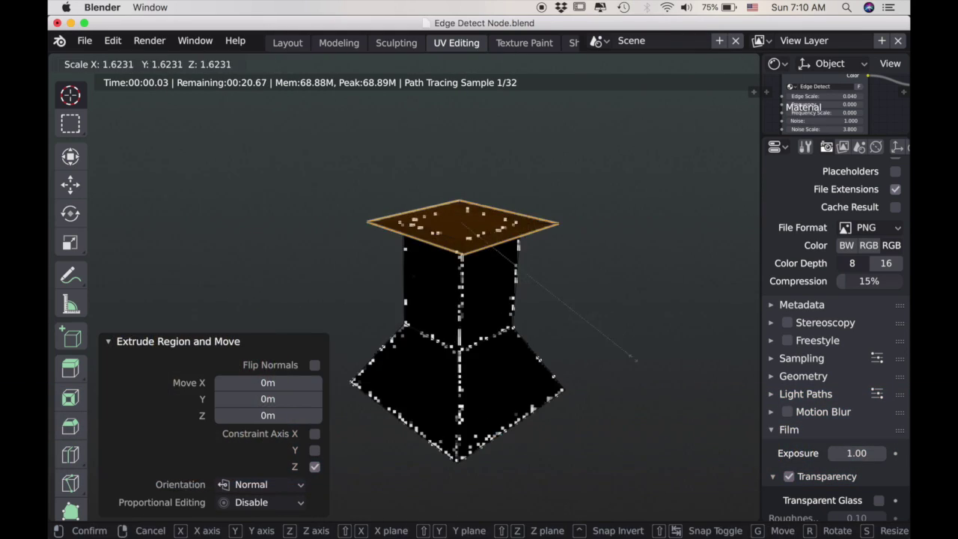
left_click(636, 361)
key("e")
left_click(575, 321)
mouse_move(575, 321)
middle_mouse_down()
mouse_move(569, 340)
mouse_move(640, 330)
middle_mouse_up()
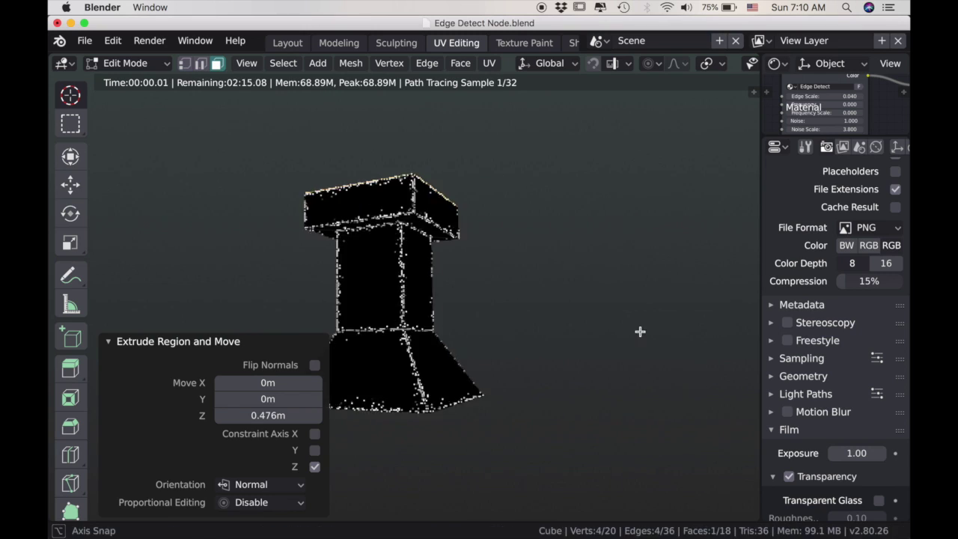
key("KP_Decimal")
scroll(621, 349, "up", 3)
scroll(614, 342, "up", 2)
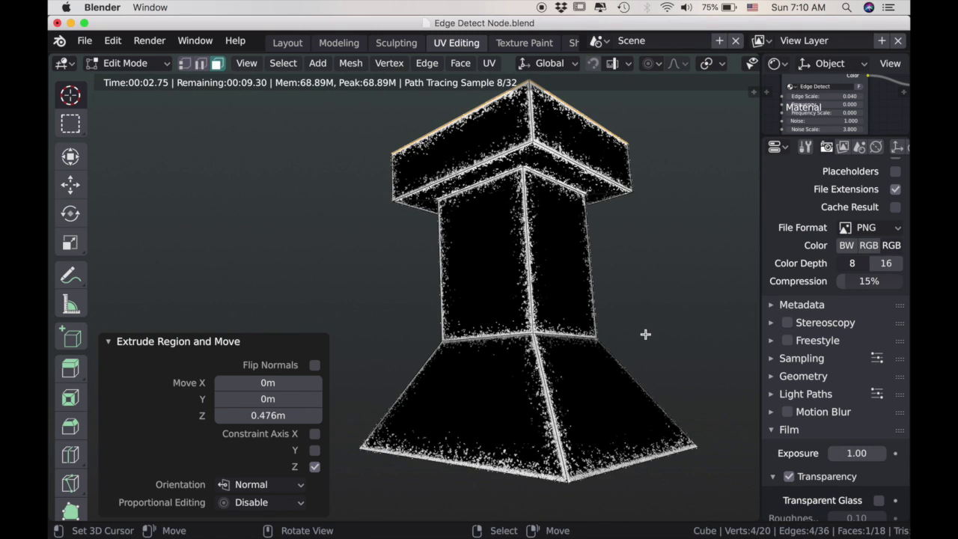
middle_click_drag(644, 336, 643, 347, "shift")
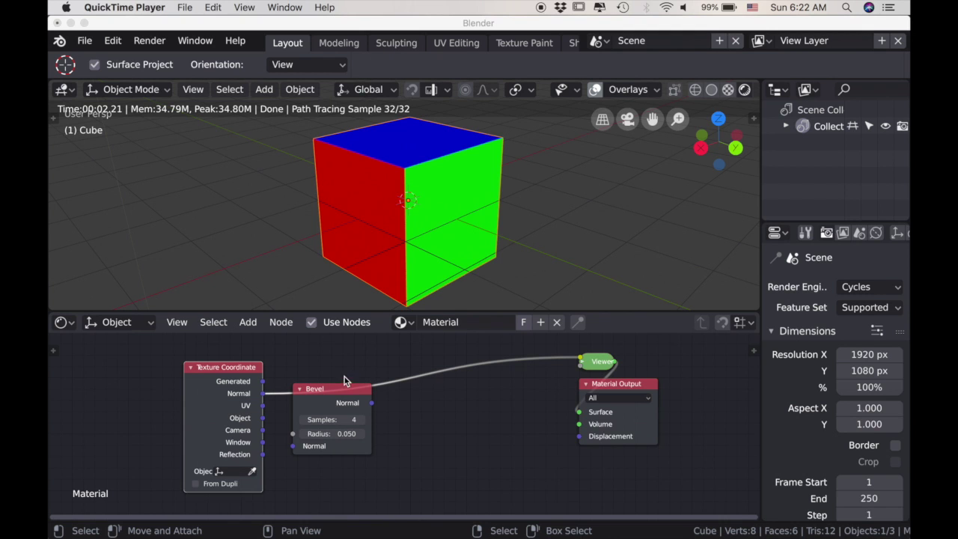
- Send the Bevel node's Normal output to the Viewer and zoom to inspect the cube edges
left_click(326, 390, "ctrl+shift")
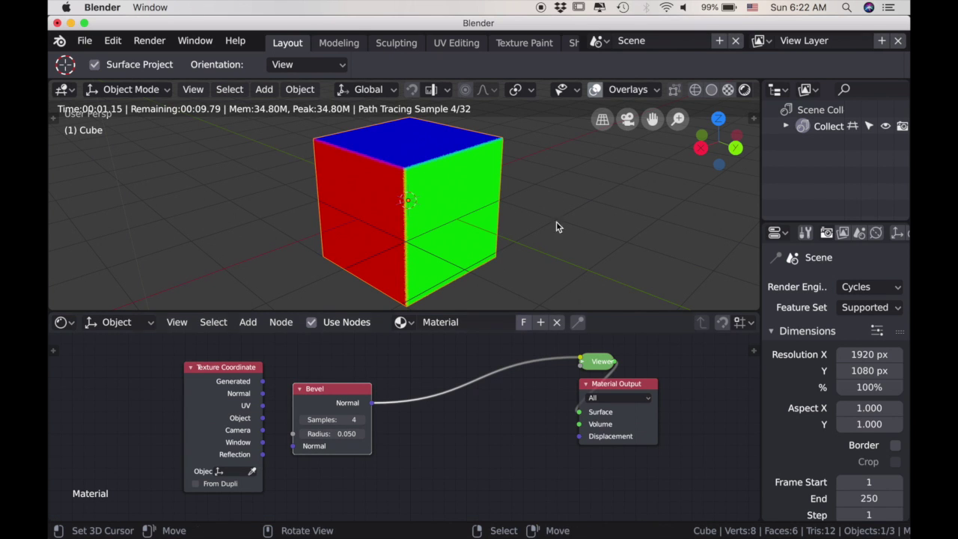
scroll(484, 236, "up", 4)
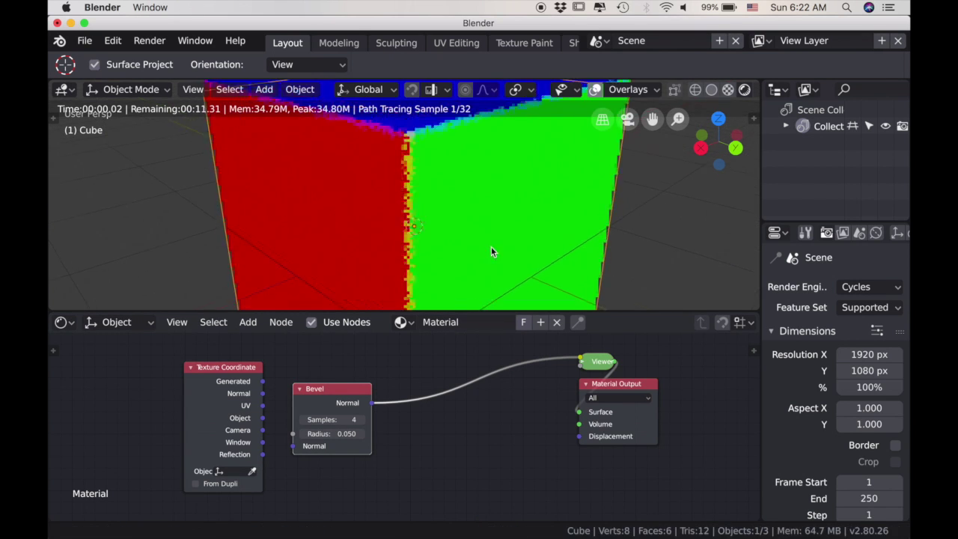
scroll(491, 246, "down", 1)
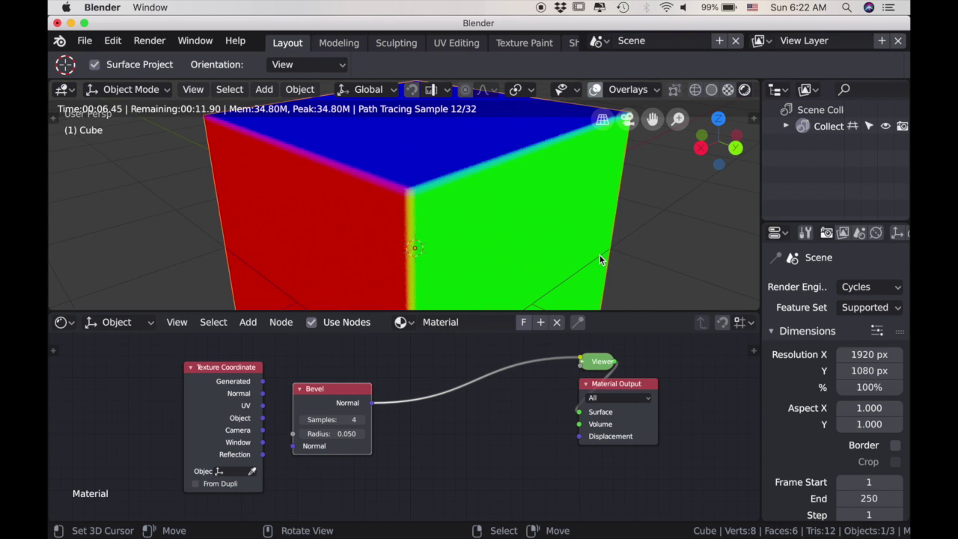
scroll(591, 257, "down", 2)
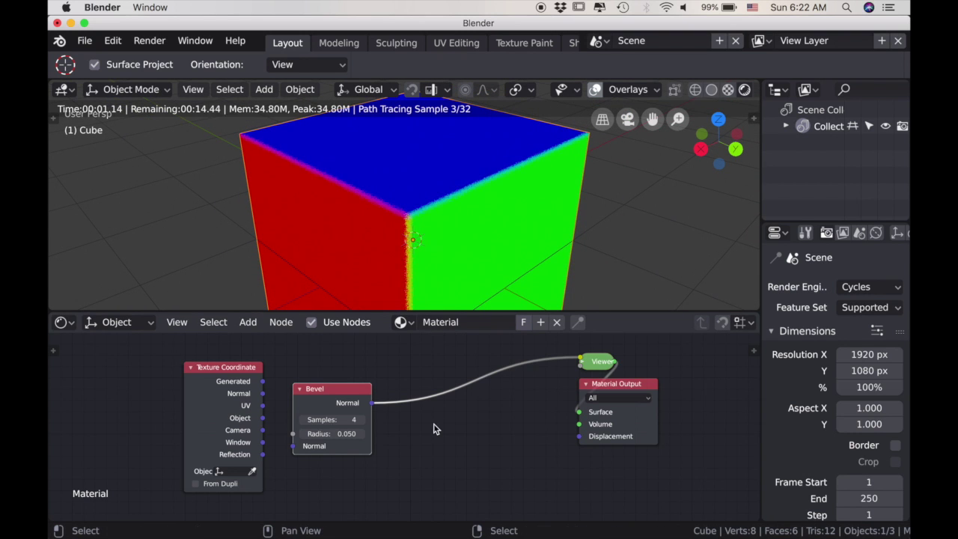
key("shift+a")
mouse_move(418, 441)
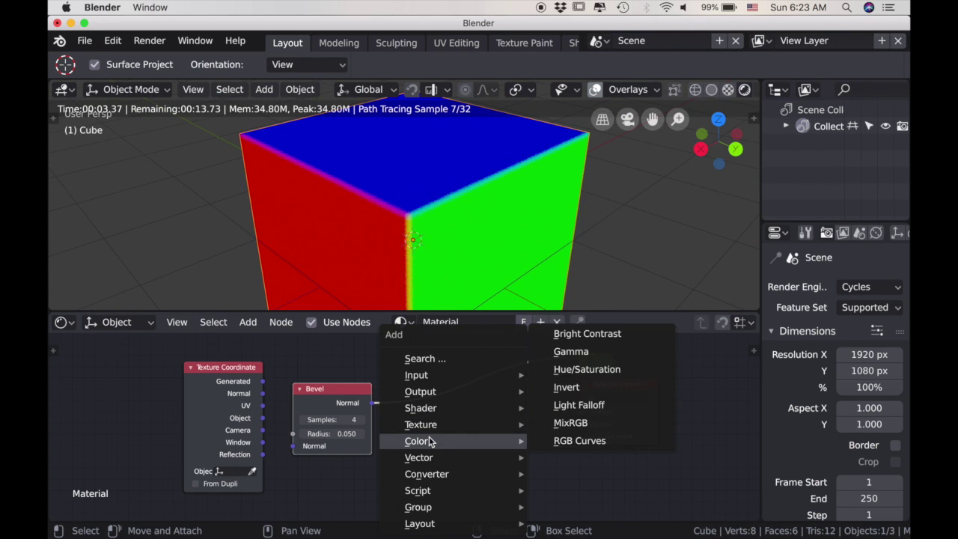
- Insert a Hue/Saturation/Value node with Saturation 0 into the Bevel-to-Viewer link
left_click(583, 369)
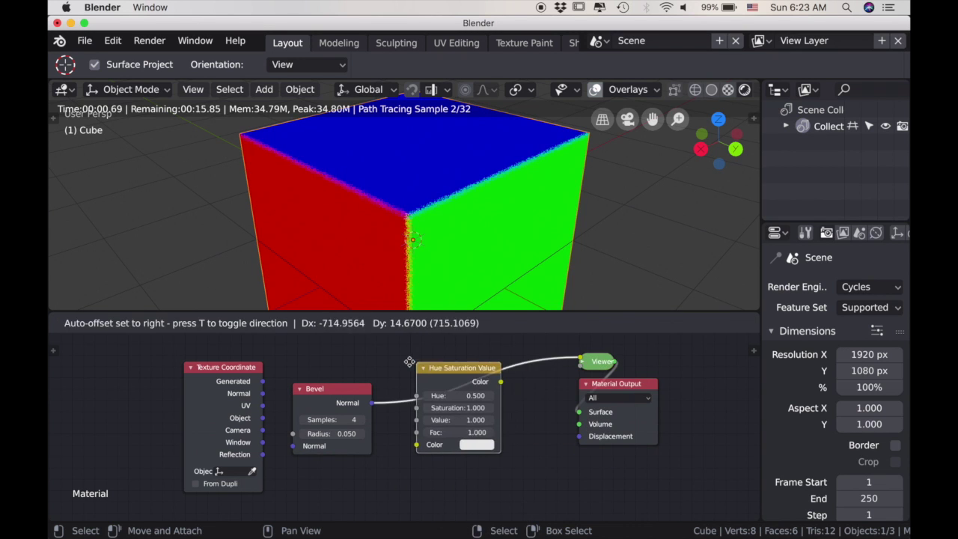
left_click(458, 412)
scroll(460, 216, "up", 1)
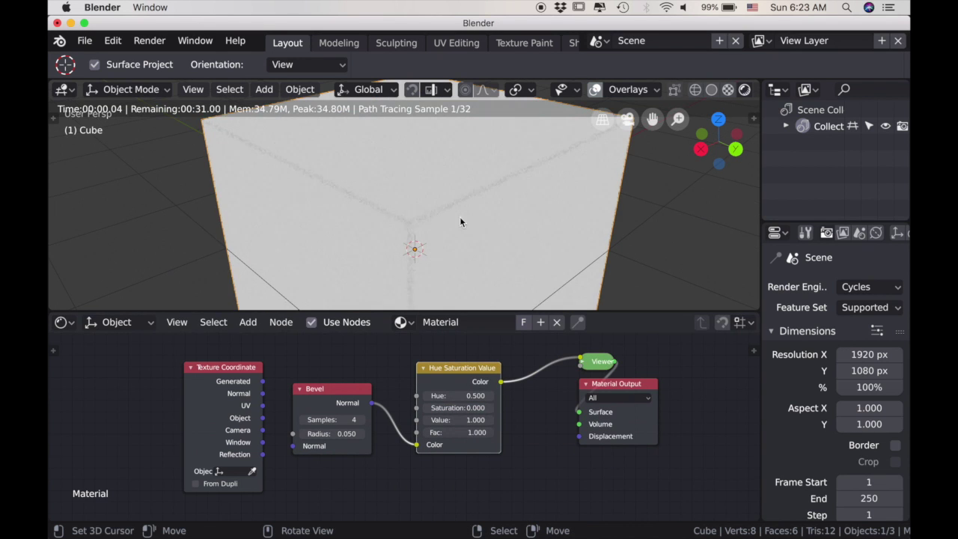
scroll(406, 425, "down", 1)
left_click_drag(452, 439, 280, 439)
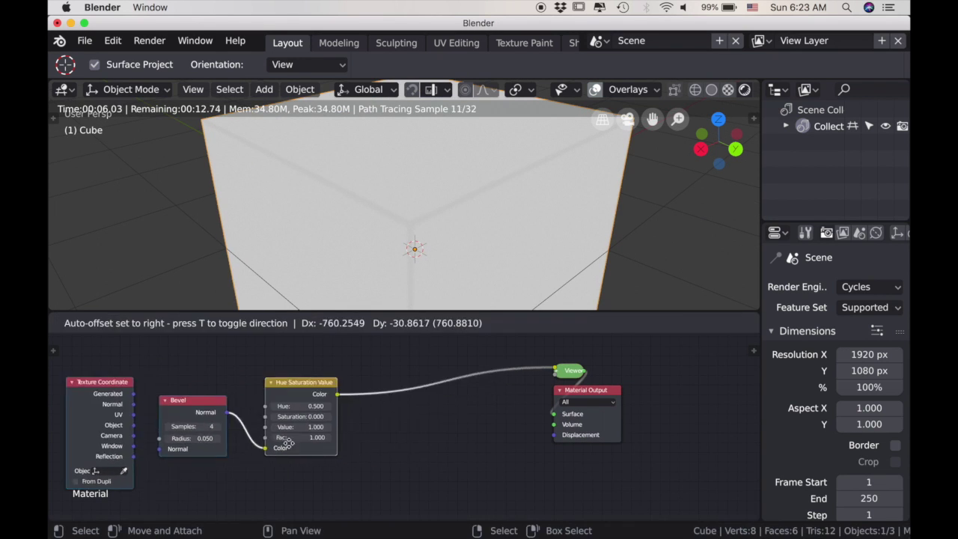
- Insert an Invert node between Hue/Saturation and Viewer, making edges white on black
key("shift+a")
left_click(517, 346)
left_click(353, 377)
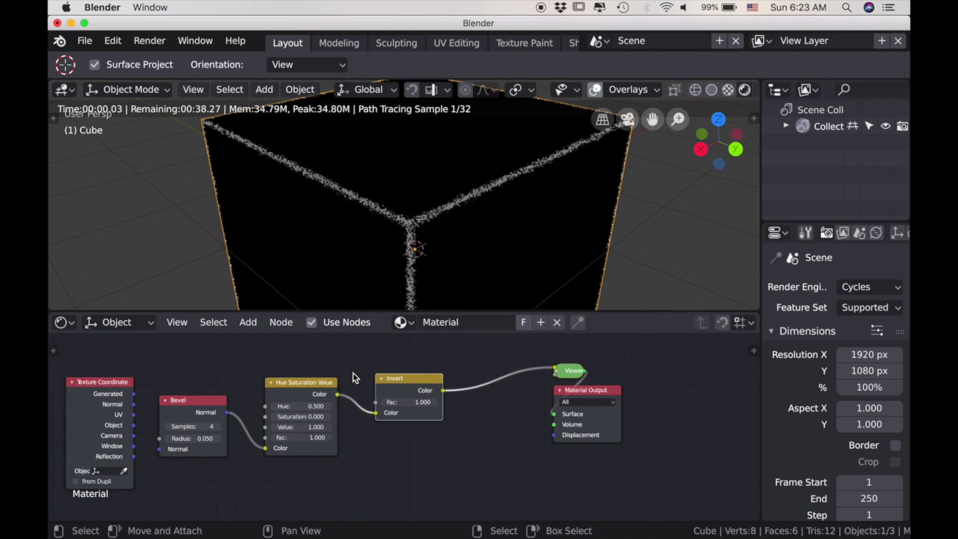
scroll(487, 397, "down", 1)
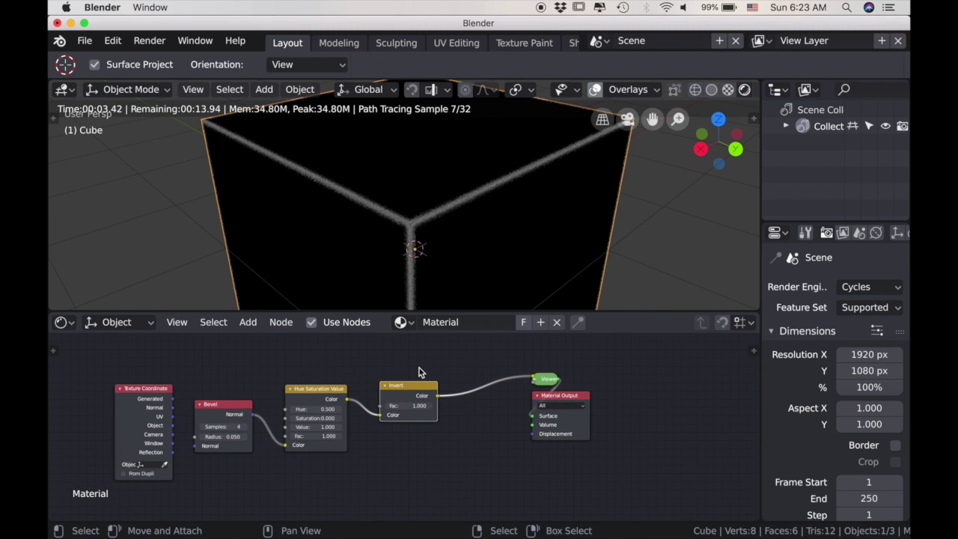
scroll(482, 244, "down", 2)
middle_click_drag(500, 258, 497, 253, "shift")
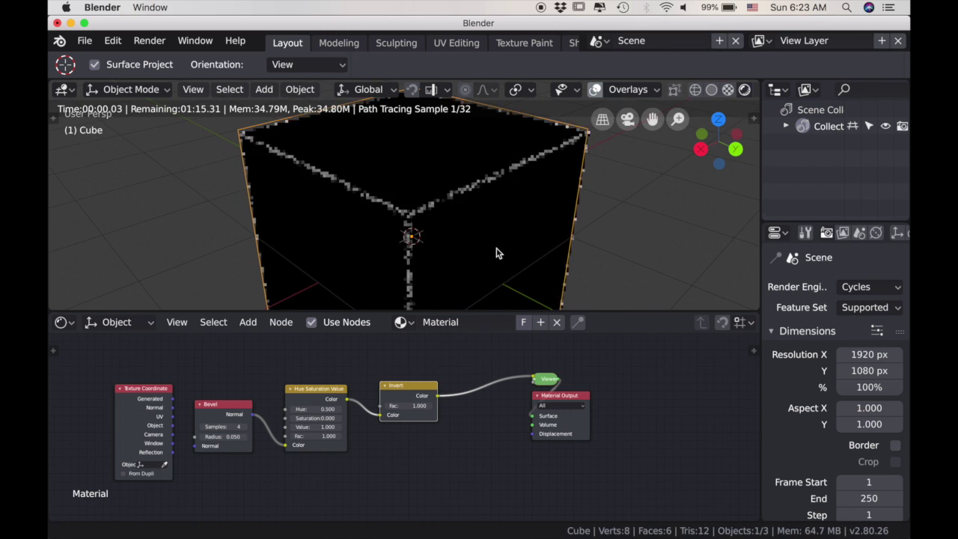
scroll(497, 257, "down", 2)
scroll(496, 247, "down", 2)
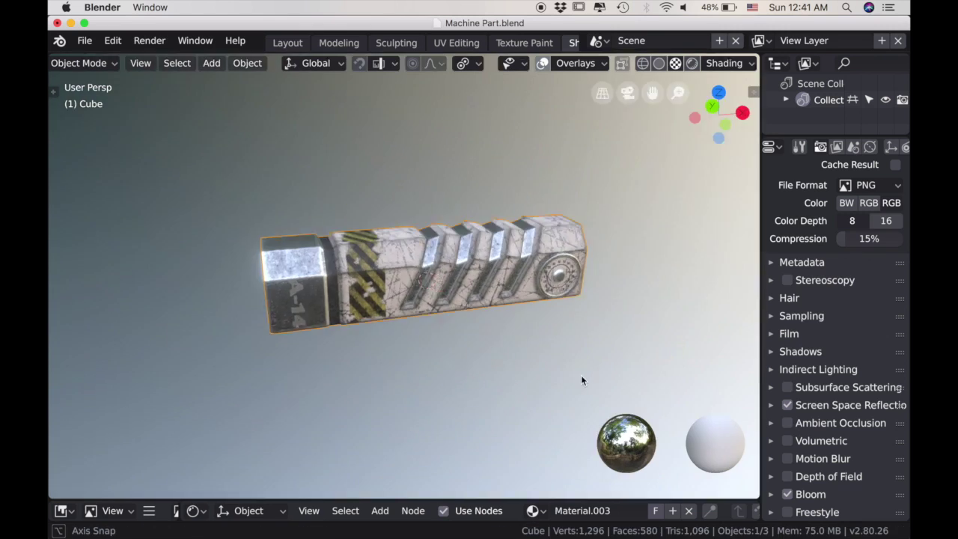
- Zoom and orbit around the Machine Part model for closer angled views
scroll(583, 379, "up", 3)
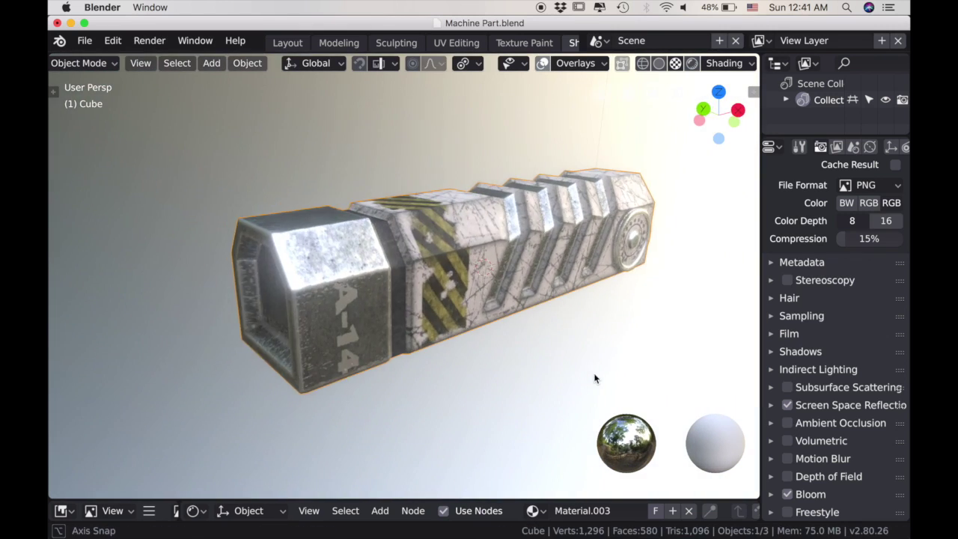
middle_click_drag(584, 379, 600, 377)
scroll(597, 373, "up", 3)
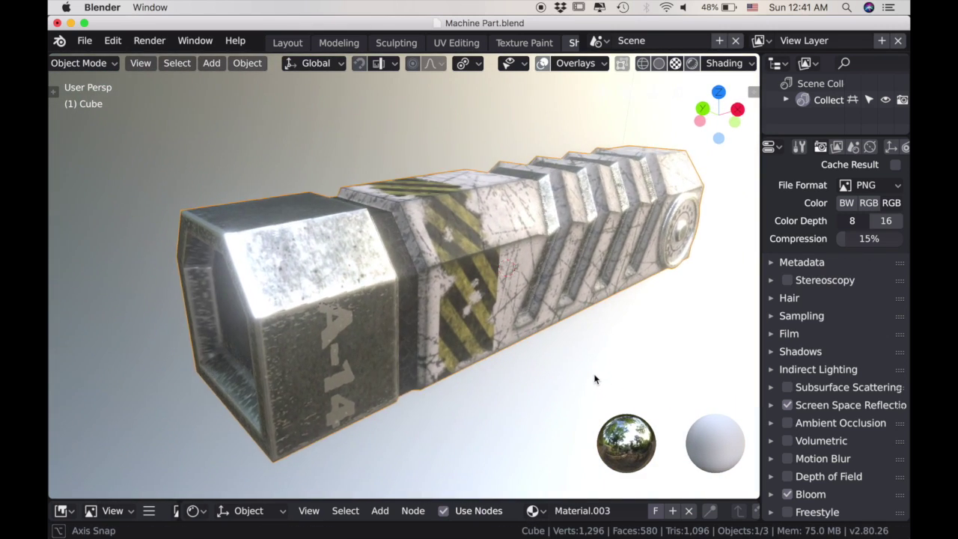
mouse_move(588, 373)
middle_mouse_down()
mouse_move(517, 364)
mouse_move(594, 369)
middle_mouse_up()
scroll(578, 368, "down", 3)
scroll(594, 370, "up", 3)
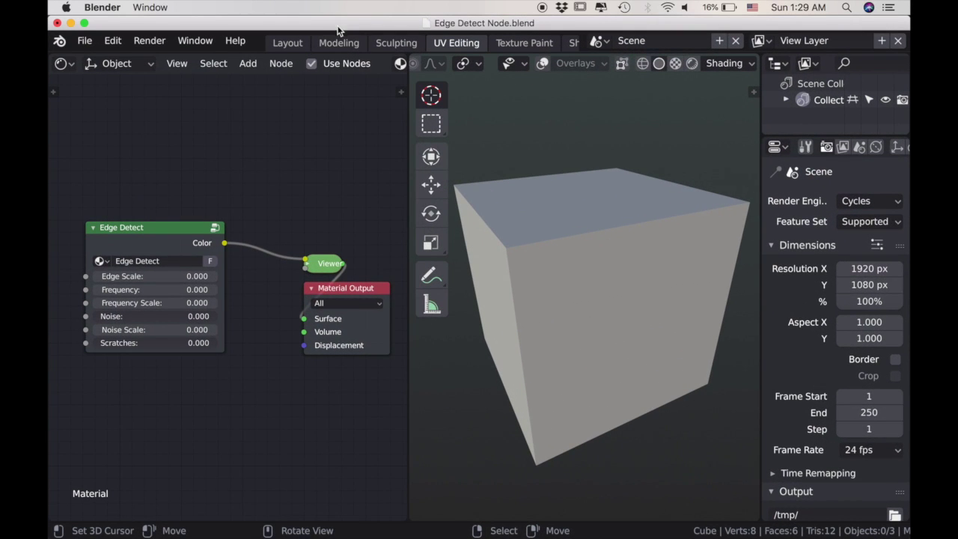
- Switch the viewport to Rendered shading and raise the Edge Detect node's Edge Scale
left_click(692, 69)
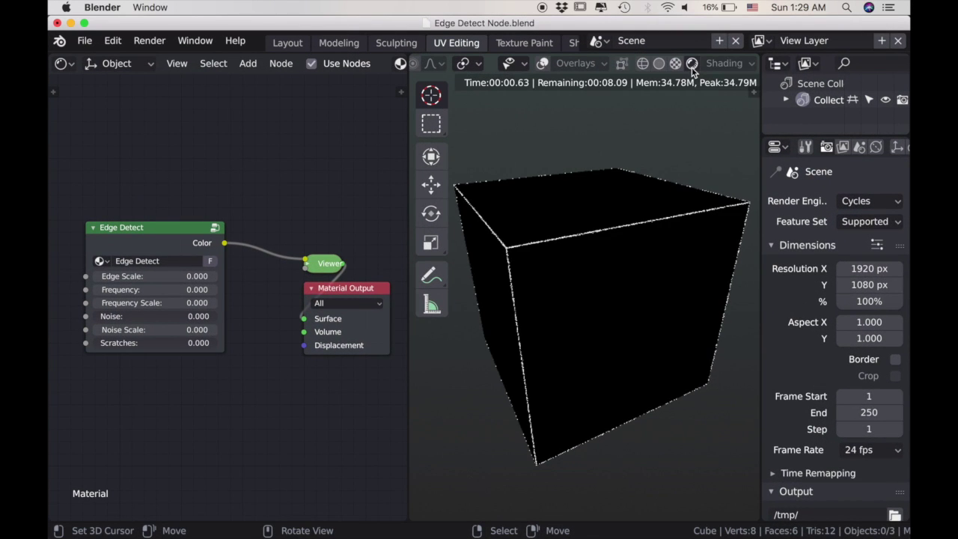
scroll(174, 305, "up", 2)
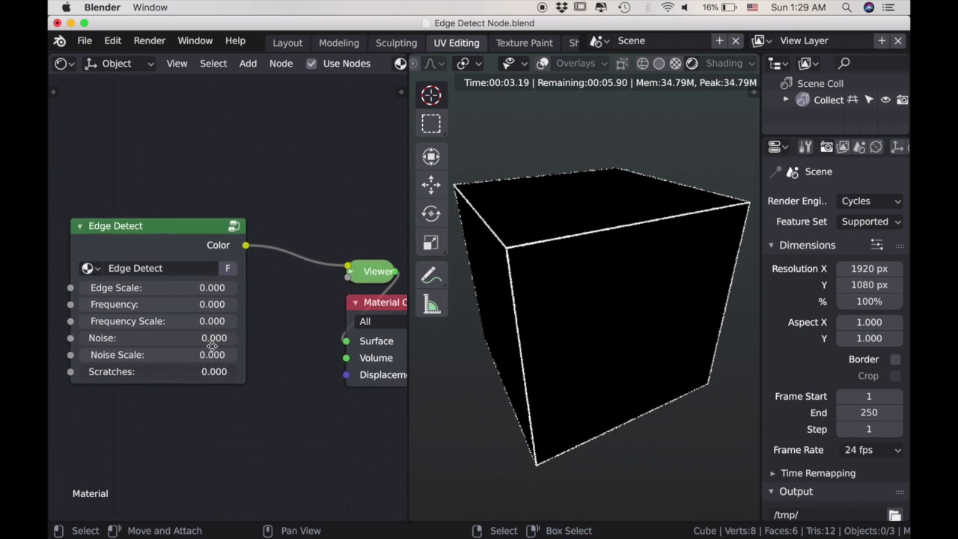
scroll(225, 330, "up", 1)
scroll(236, 348, "up", 2)
scroll(236, 349, "up", 1)
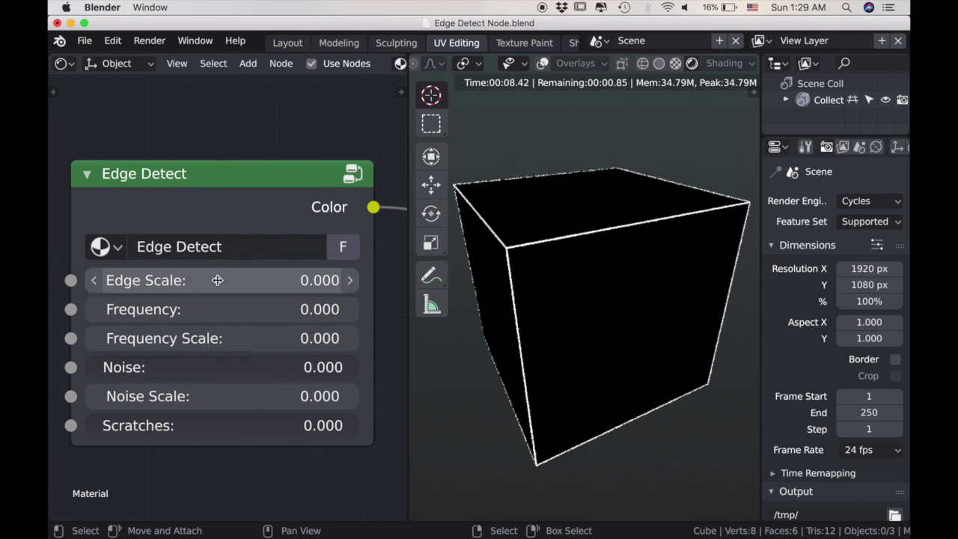
left_click(282, 281)
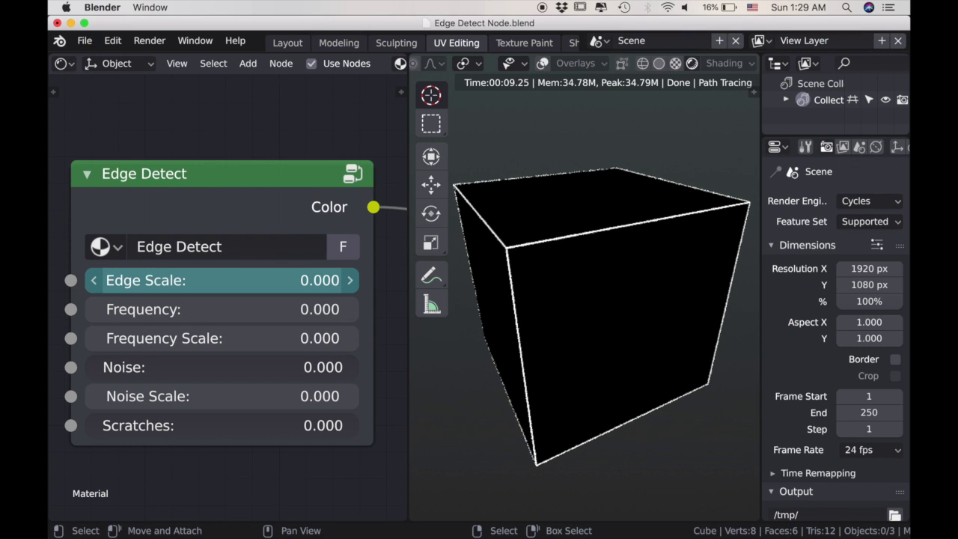
left_click_drag(282, 280, 300, 280)
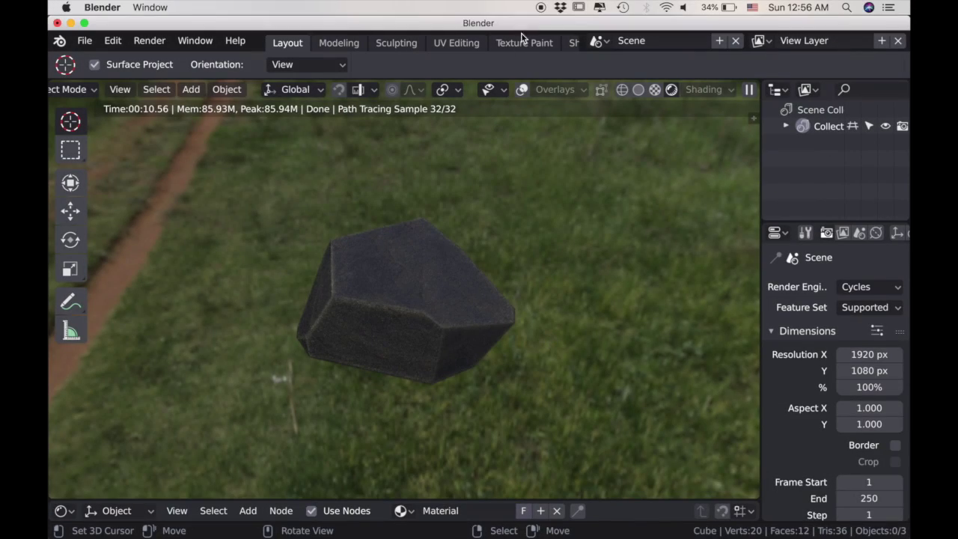
- Zoom in and orbit the dark rock to reveal the grassy horizon
scroll(555, 259, "up", 2)
scroll(550, 265, "up", 1)
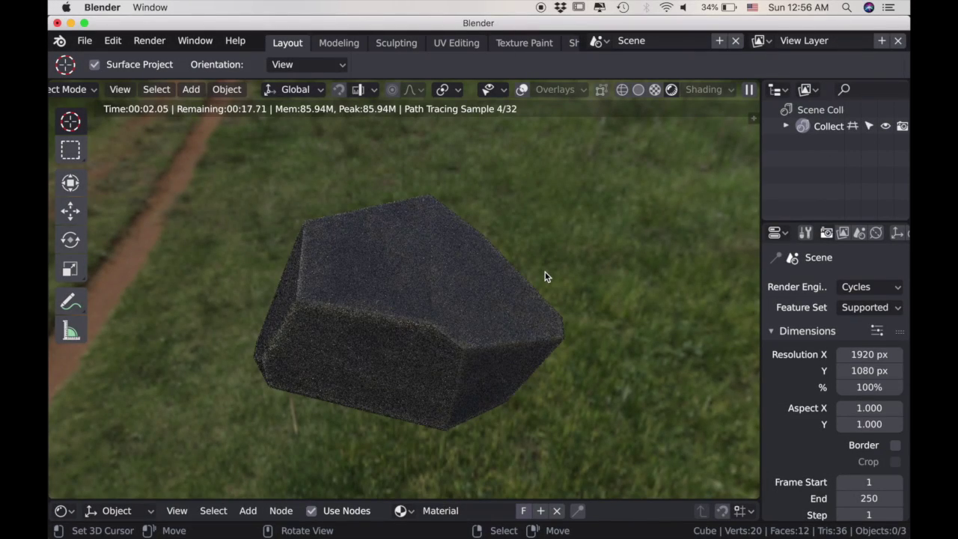
mouse_move(545, 274)
middle_mouse_down()
mouse_move(631, 255)
mouse_move(599, 263)
mouse_move(615, 270)
middle_mouse_up()
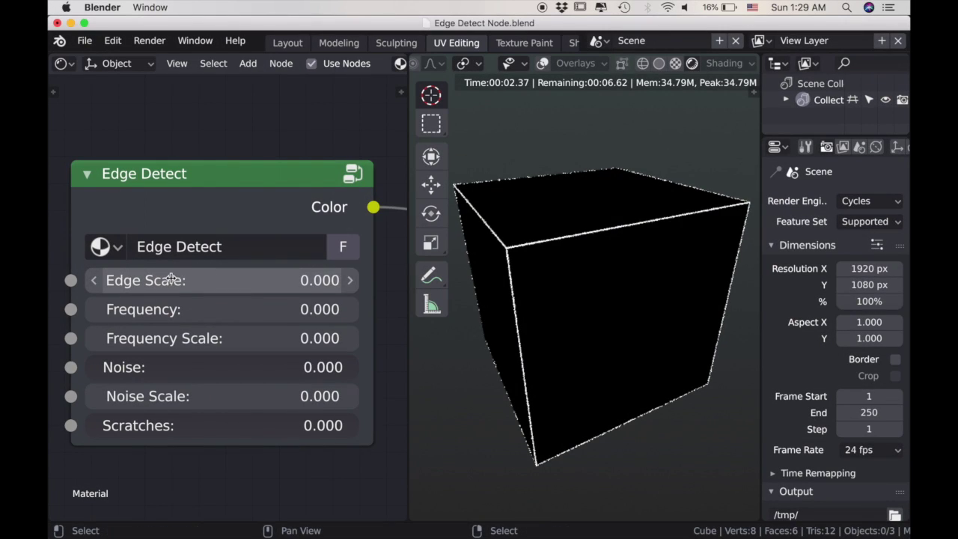
- Set the Edge Detect node's Edge Scale to 0.040
left_click(171, 279)
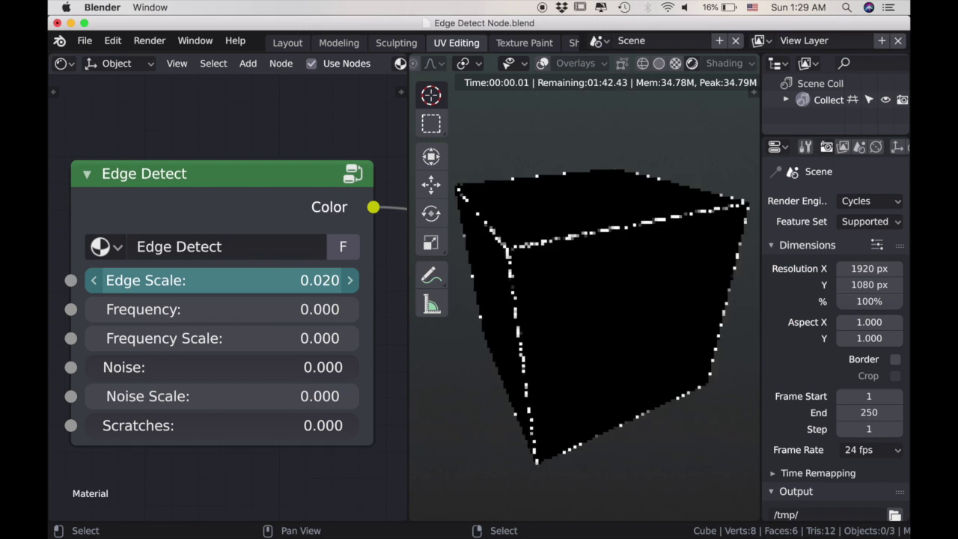
left_click_drag(171, 280, 186, 280)
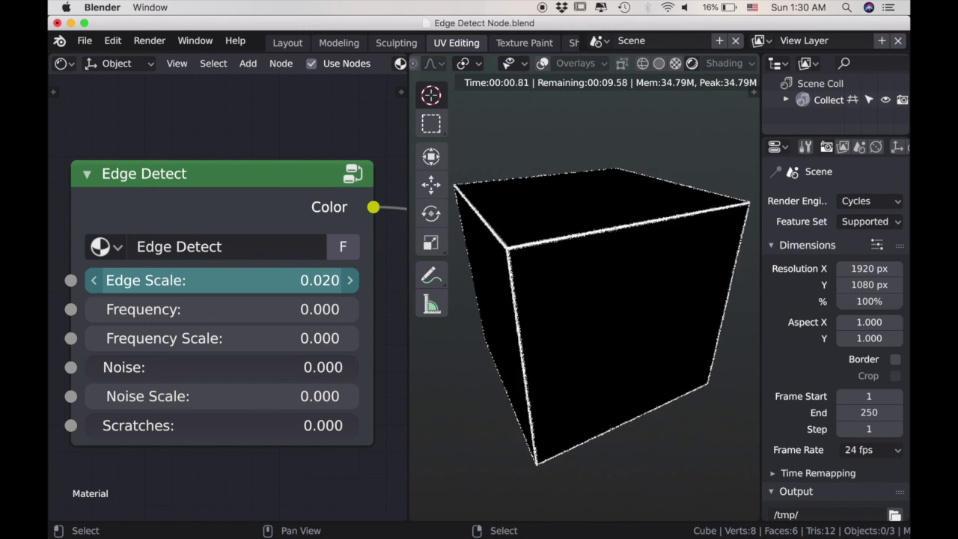
left_click_drag(186, 280, 133, 270)
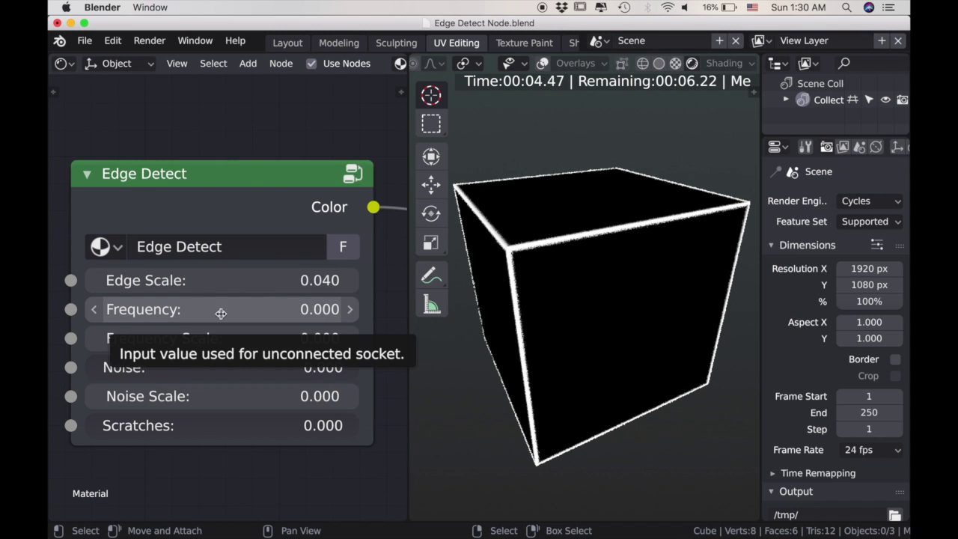
- Nudge Frequency and Frequency Scale up, then drag Frequency to 1.000
left_click(349, 311)
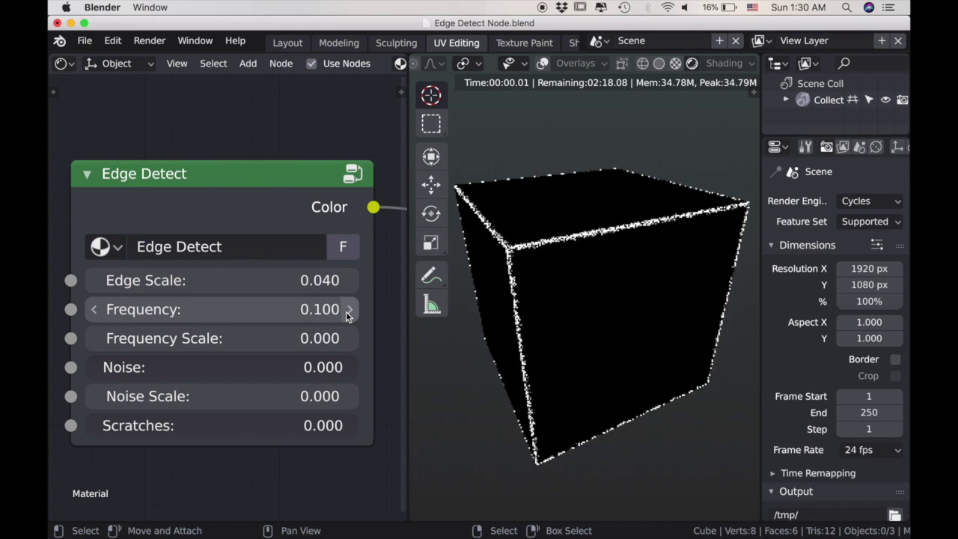
left_click(349, 310)
left_click(350, 310)
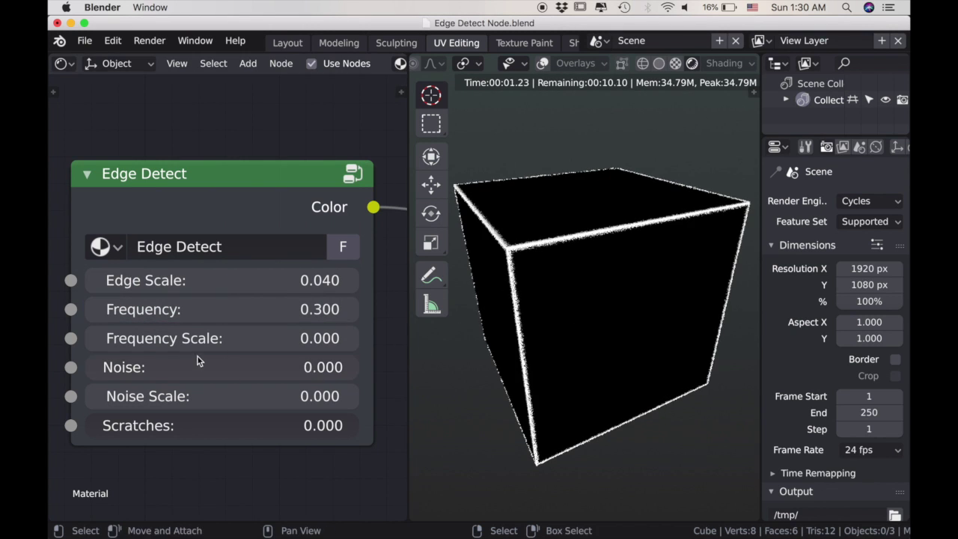
left_click(349, 340)
left_click(350, 341)
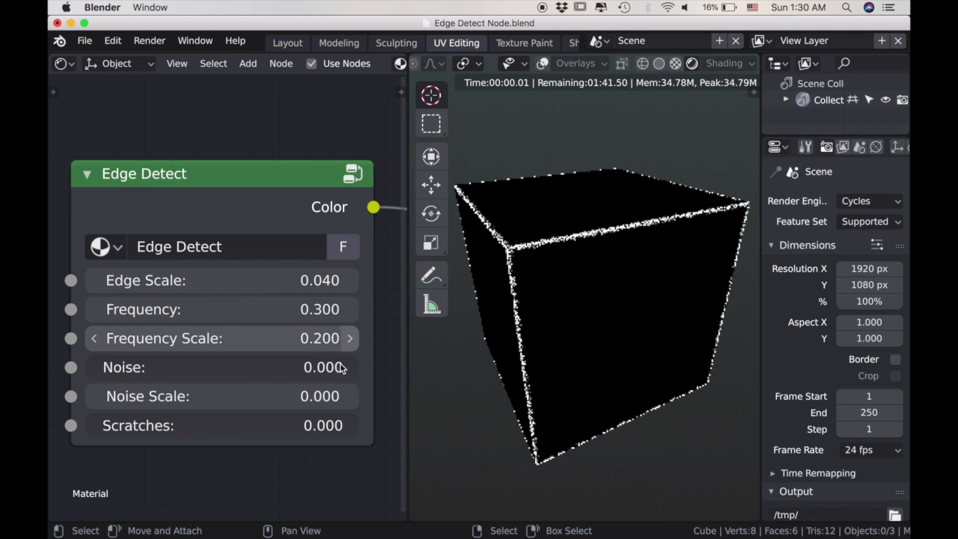
left_click(96, 311)
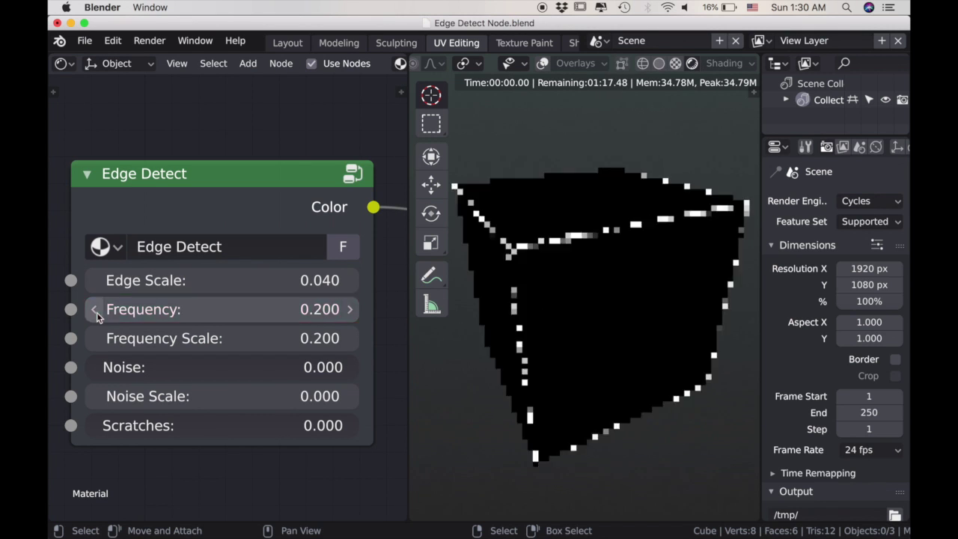
left_click_drag(96, 311, 210, 310)
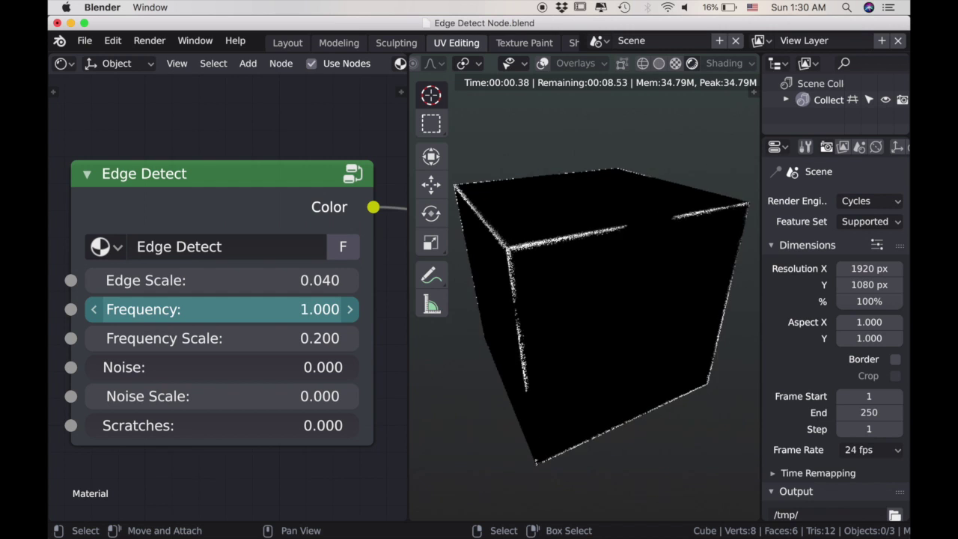
mouse_move(531, 355)
middle_mouse_down()
mouse_move(591, 349)
mouse_move(541, 336)
mouse_move(627, 317)
mouse_move(562, 318)
mouse_move(492, 303)
middle_mouse_up()
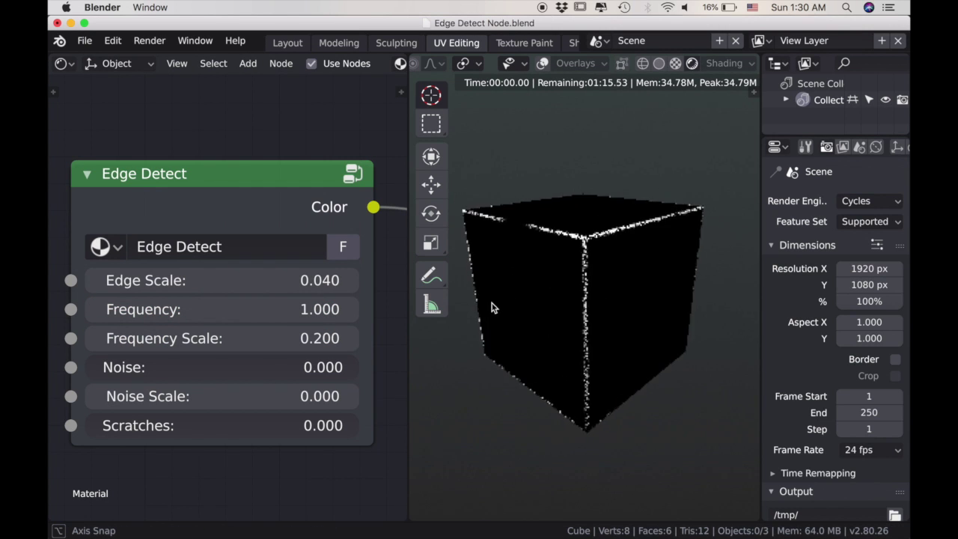
mouse_move(584, 286)
middle_mouse_down()
mouse_move(633, 265)
mouse_move(599, 256)
middle_mouse_up()
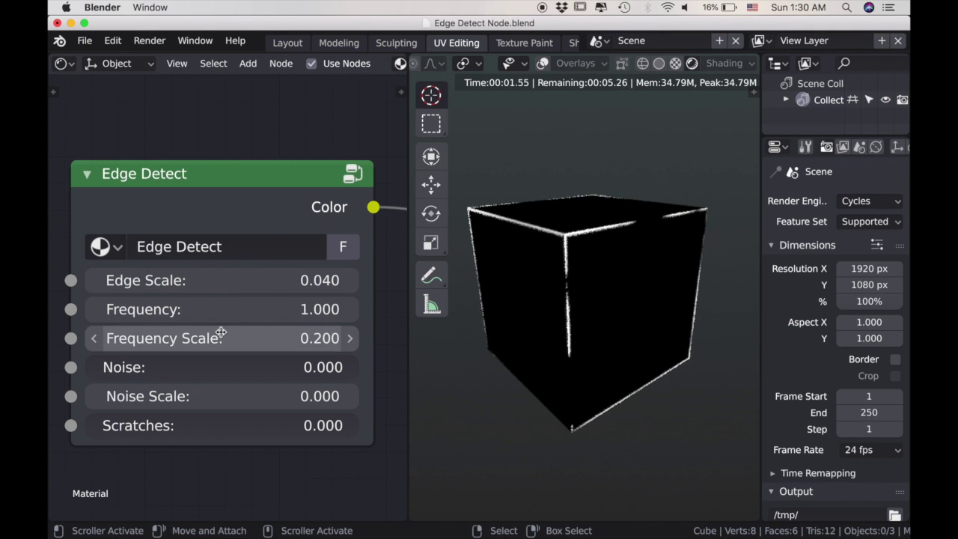
- Try a Frequency Scale of 6.400, then reset it to 0 and step it to 0.100
mouse_move(218, 338)
left_mouse_down()
mouse_move(255, 338)
mouse_move(232, 338)
left_mouse_up()
scroll(622, 379, "up", 5)
middle_click_drag(622, 379, 563, 438)
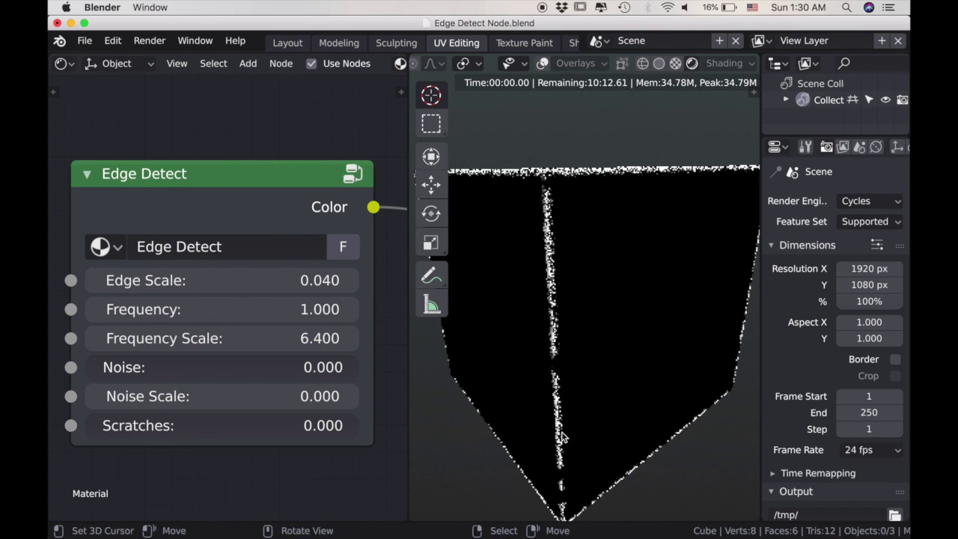
left_click(292, 338)
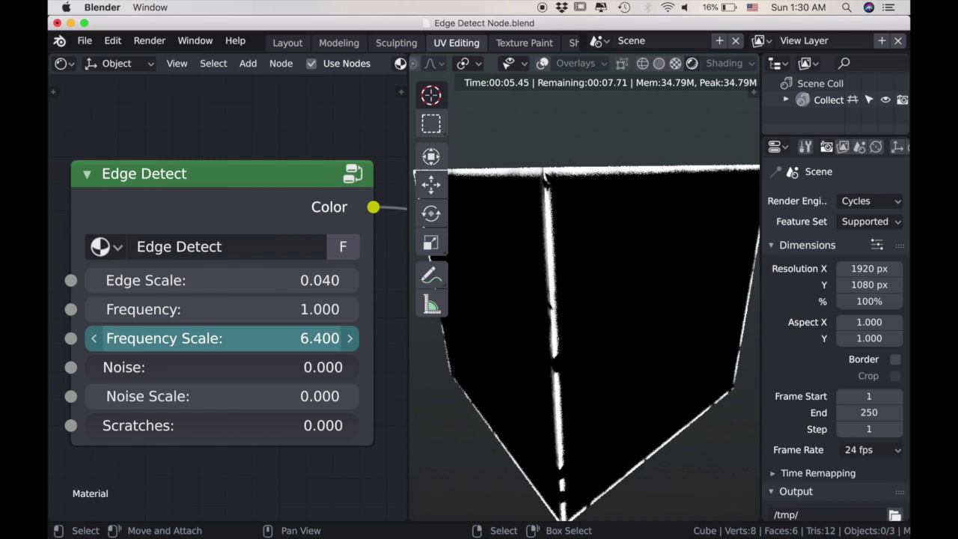
left_click_drag(286, 341, 286, 341)
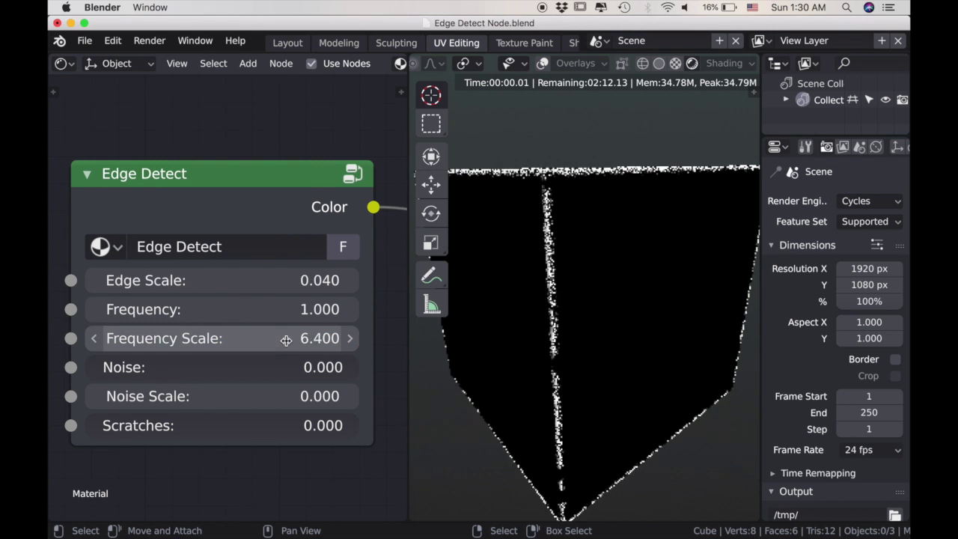
left_click_drag(345, 338, 225, 339)
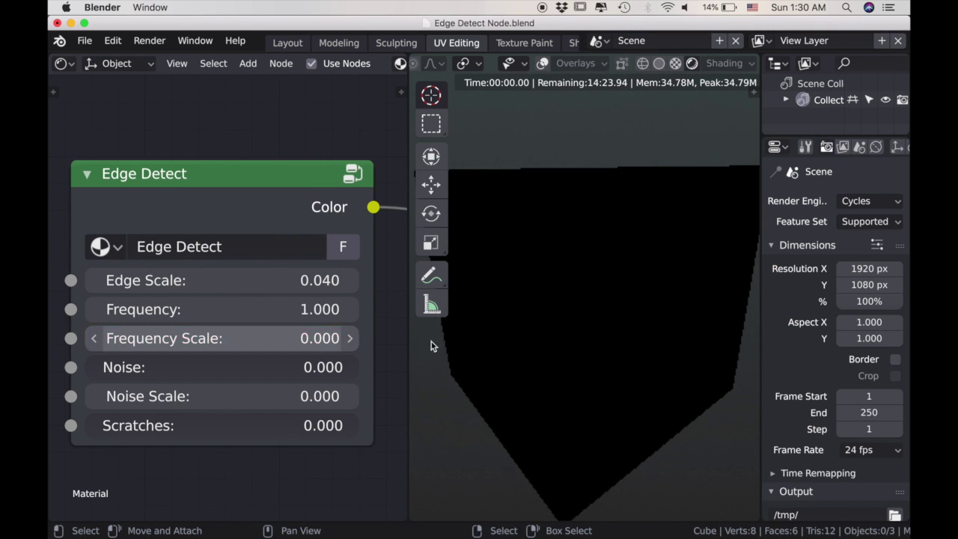
left_click(349, 339)
- Step Frequency Scale up to 1.000 and orbit to view the speckled edges
mouse_move(449, 336)
middle_mouse_down()
mouse_move(588, 339)
mouse_move(480, 341)
middle_mouse_up()
left_click(358, 340)
left_click(358, 340)
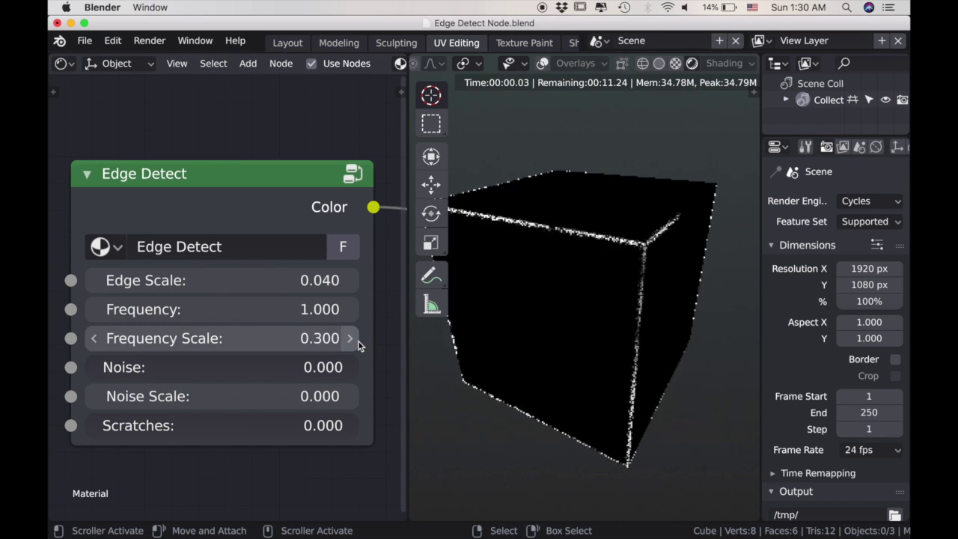
left_click(359, 341)
left_click(359, 341)
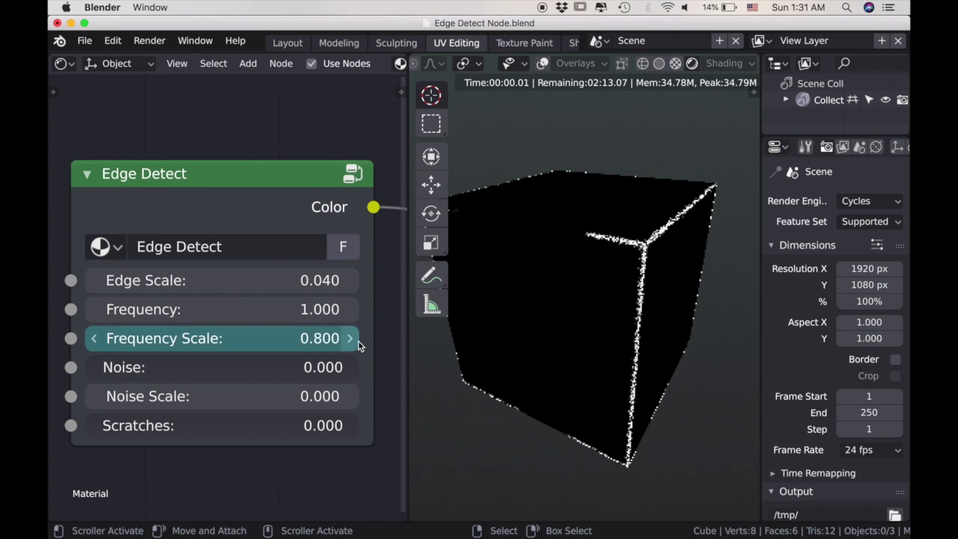
middle_click_drag(571, 327, 554, 323)
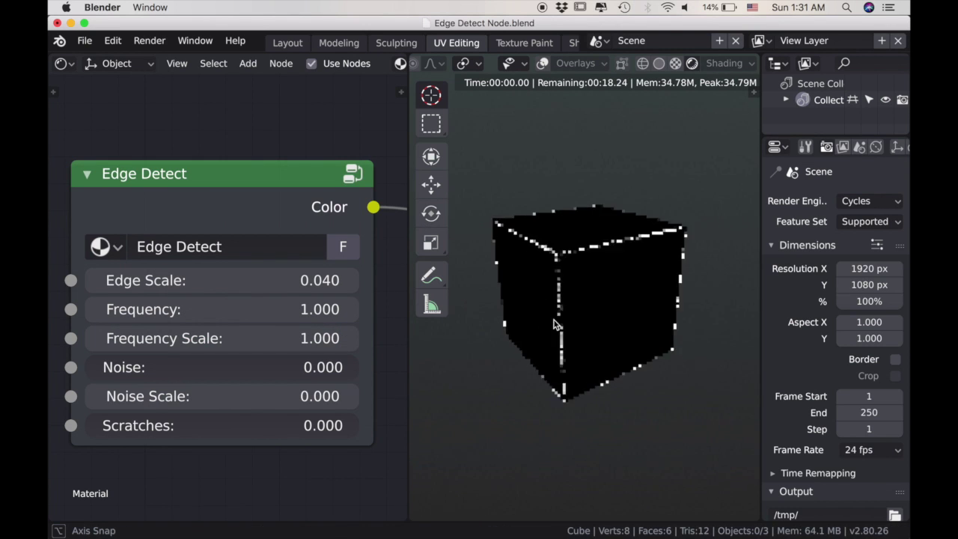
scroll(562, 360, "up", 3)
- Set Noise to 1.000 and Noise Scale to 42.2, nudging Scratches to 0.123
scroll(562, 403, "up", 3)
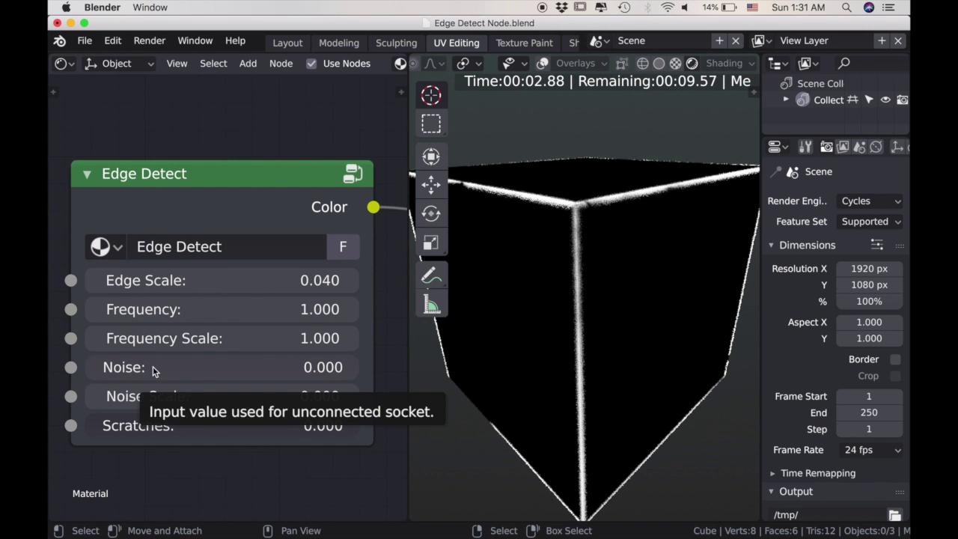
left_click_drag(153, 367, 360, 367)
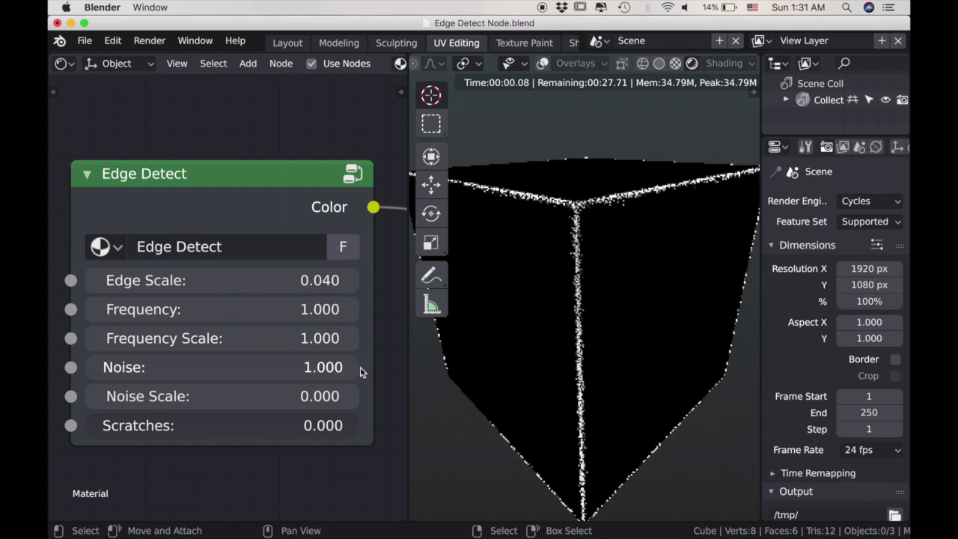
scroll(615, 331, "up", 5)
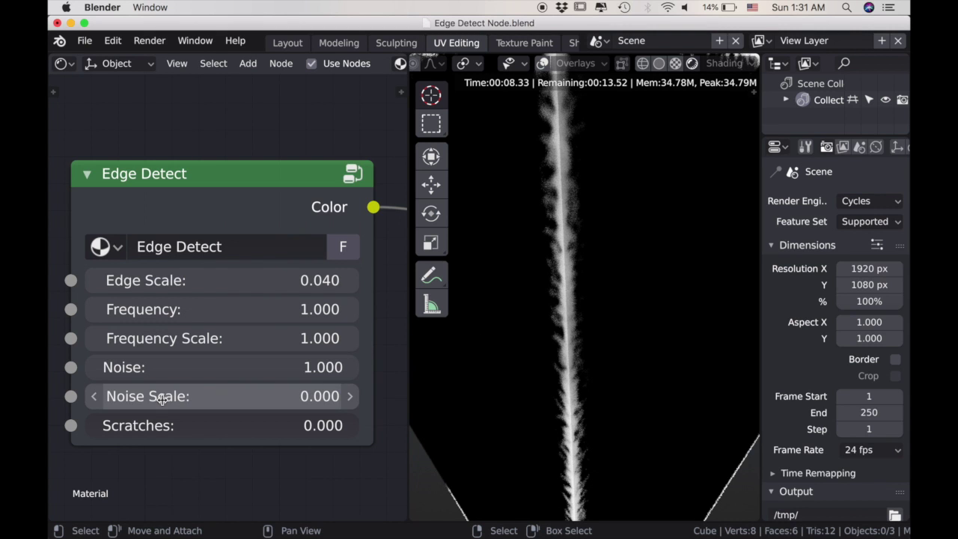
left_click_drag(161, 400, 315, 400)
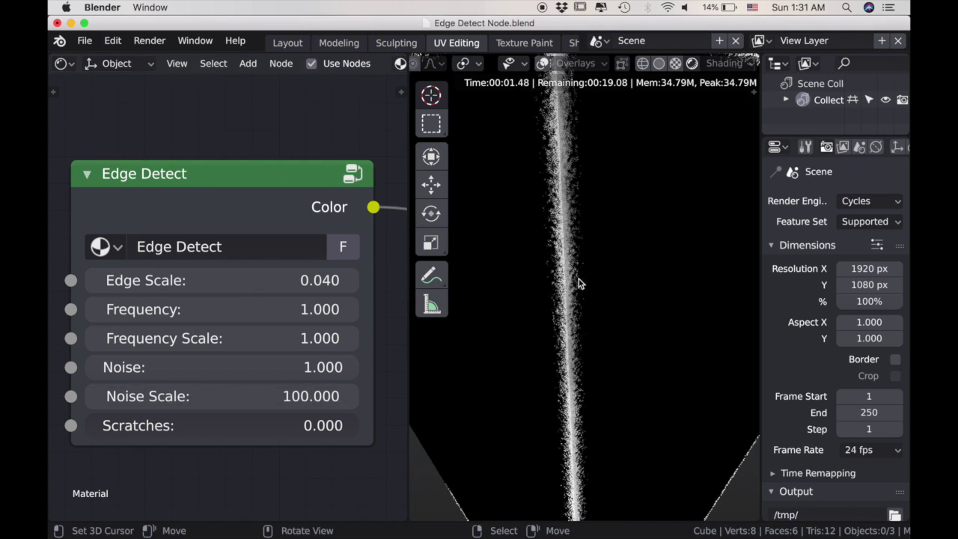
mouse_move(315, 396)
left_mouse_down()
mouse_move(255, 396)
mouse_move(302, 400)
left_mouse_up()
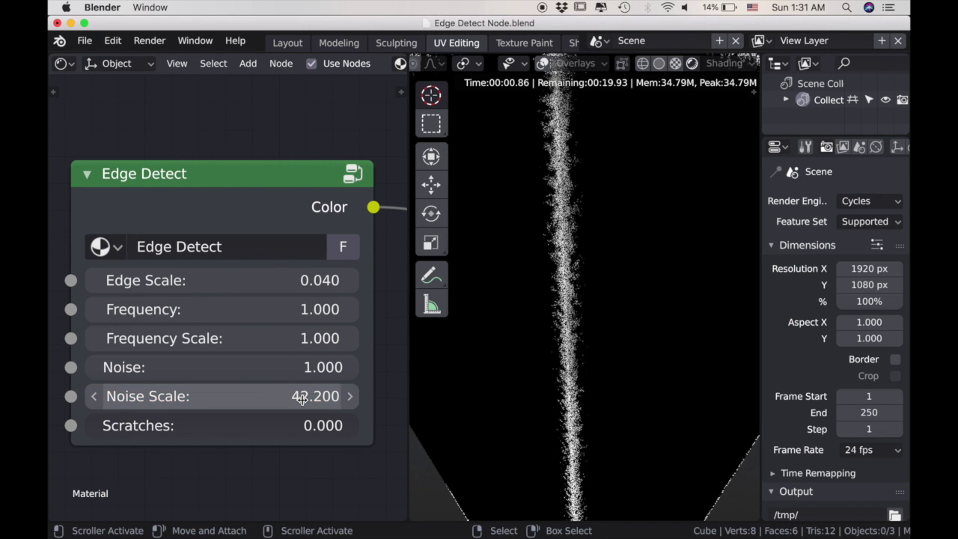
left_click_drag(197, 433, 247, 433)
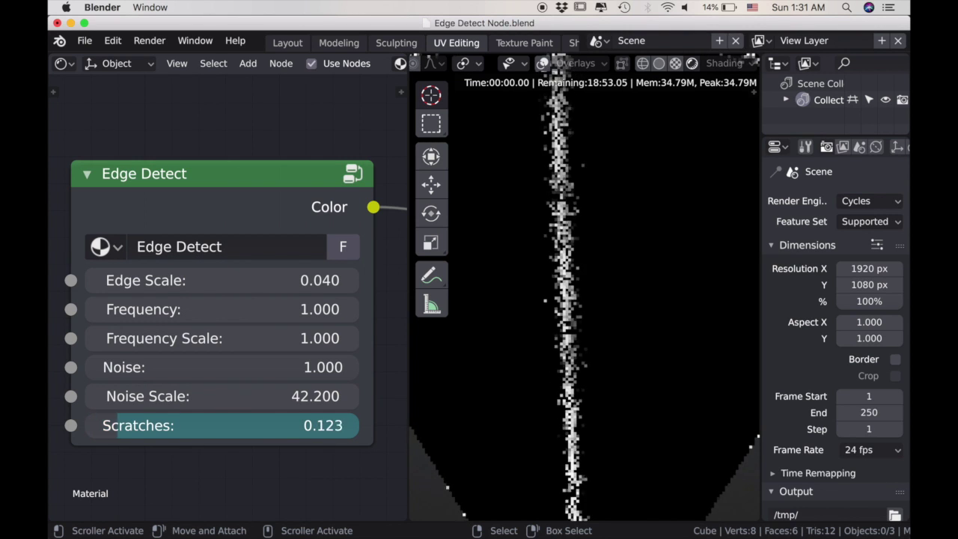
- Drag the Scratches value up past 0.336 to about 0.513
left_click_drag(247, 433, 485, 404)
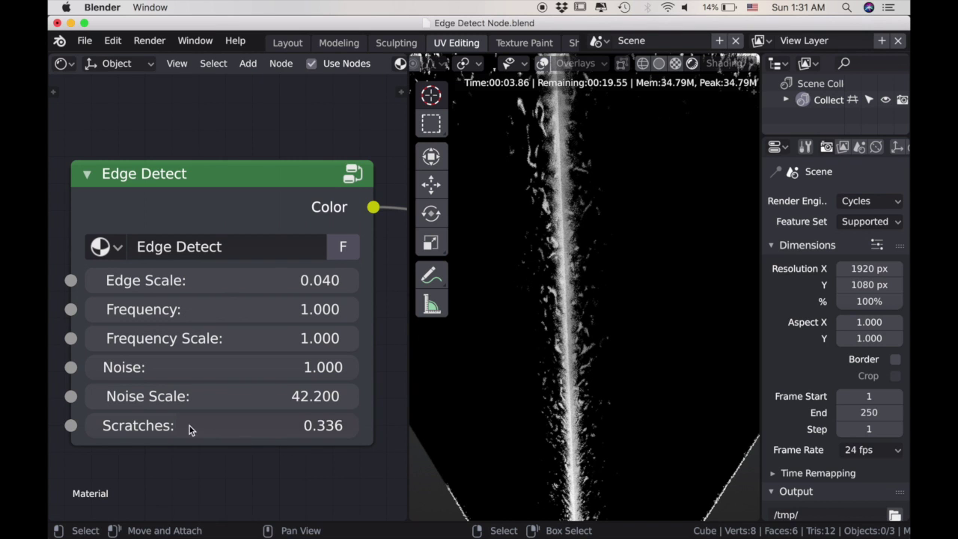
left_click_drag(190, 426, 371, 423)
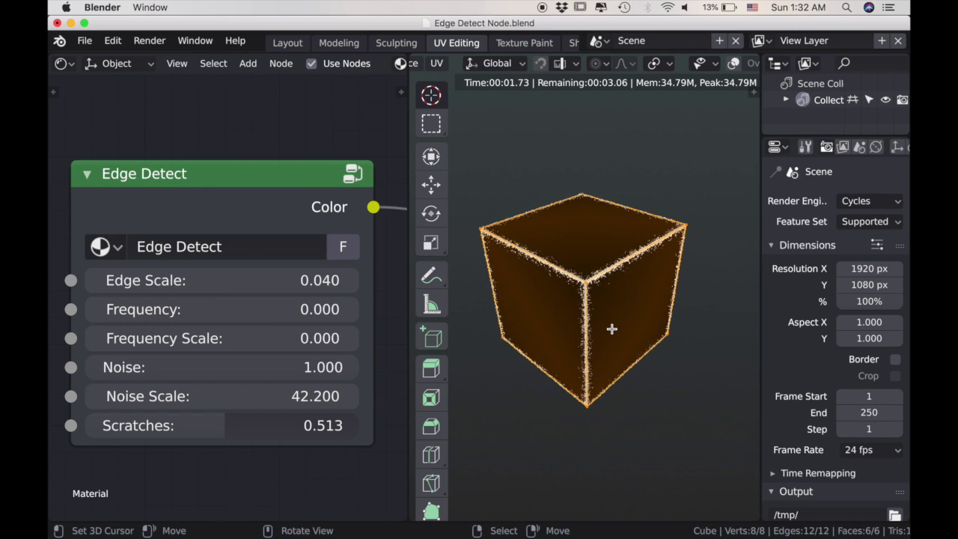
key("shift+a")
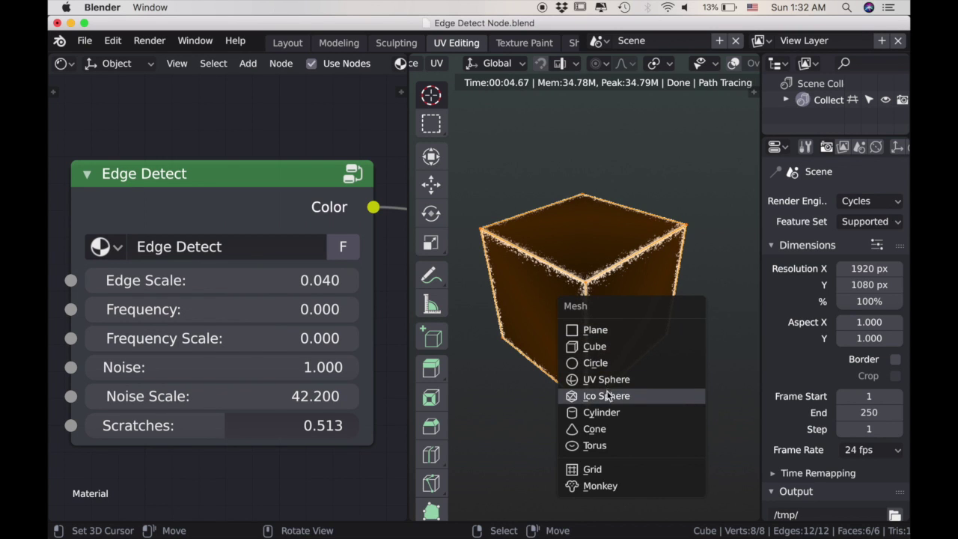
- Add a cylinder to the mesh and move it along X beside the cube
left_click(603, 412)
left_click(468, 286)
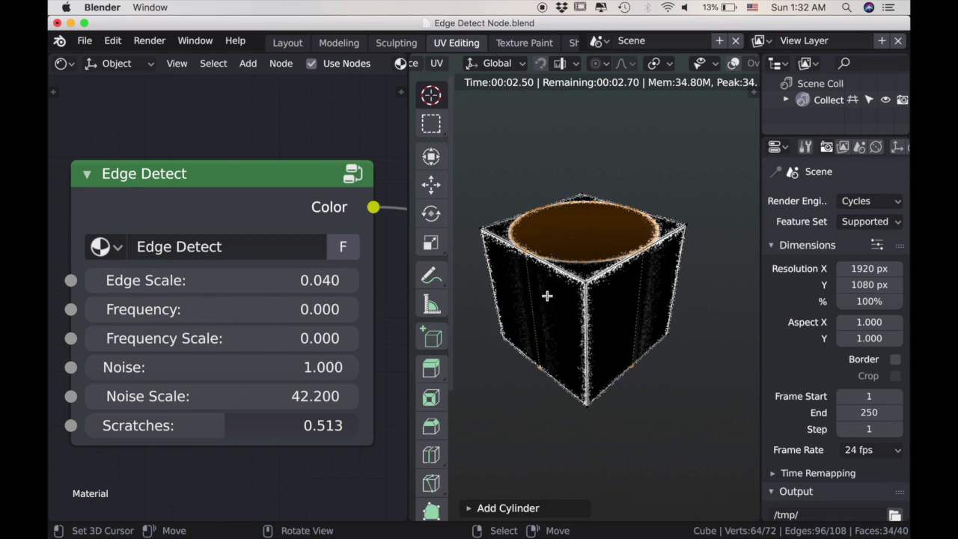
key("g")
key("x")
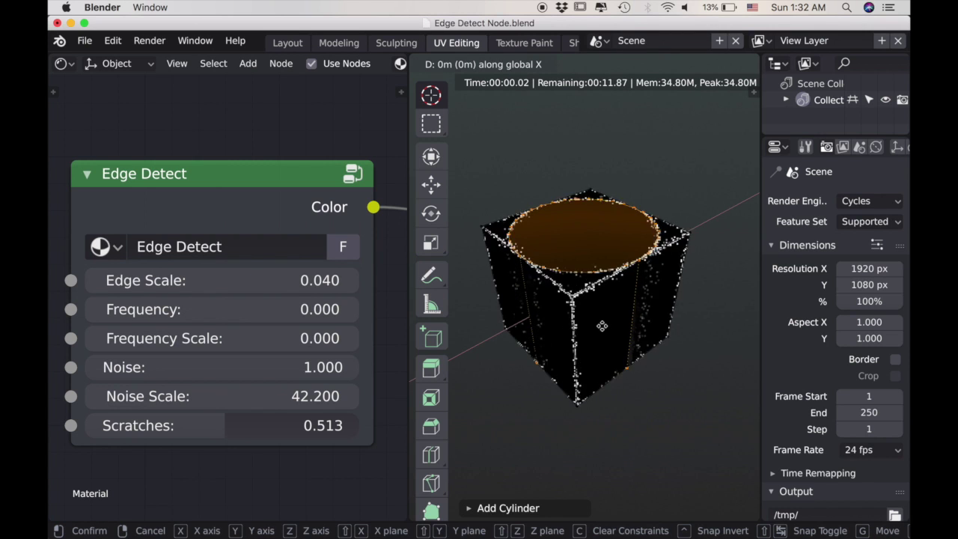
left_click(714, 280)
middle_click_drag(714, 280, 636, 335, "shift")
- Leave Edit Mode, zoom in on the cube and cylinder, then re-enter Edit Mode
key("Tab")
scroll(636, 335, "up", 2)
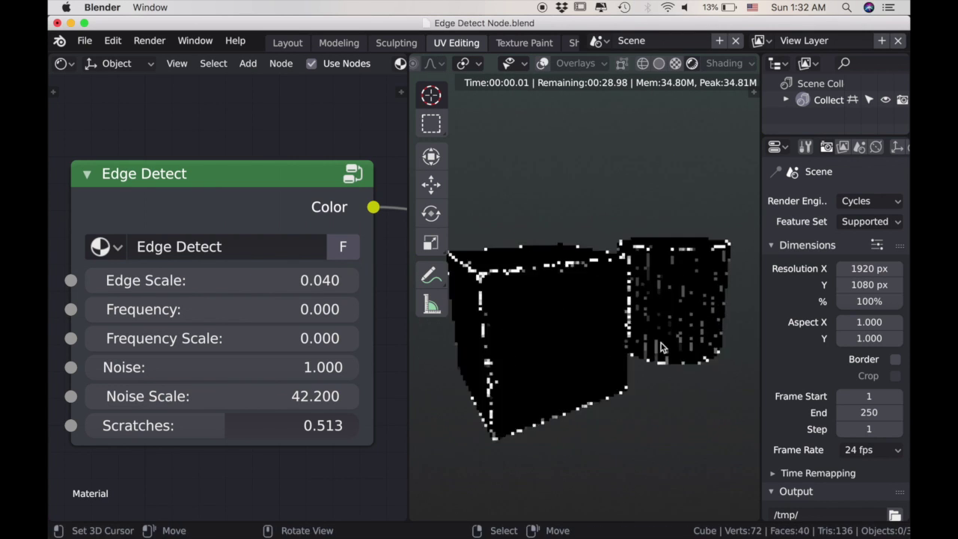
scroll(661, 343, "up", 2)
key("Tab")
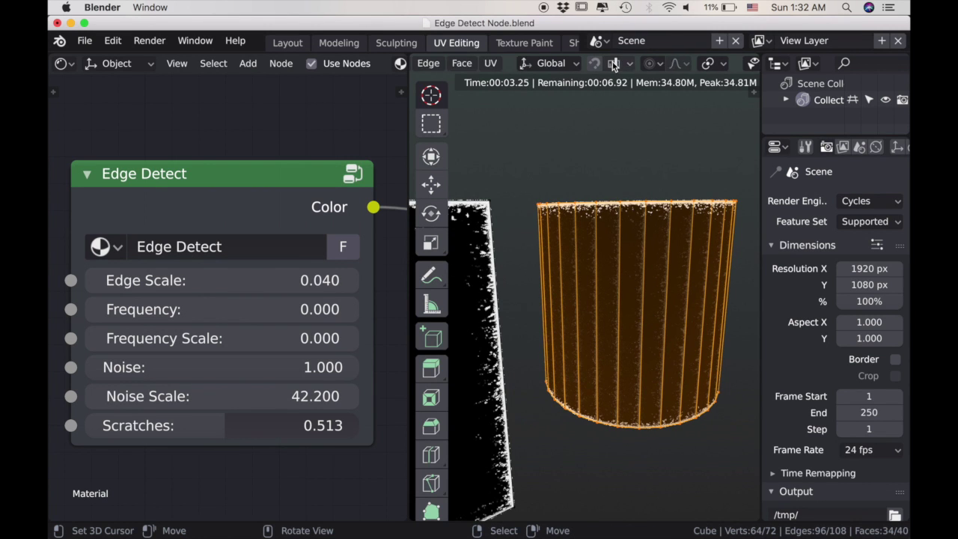
- Apply Smooth Faces shading to the cylinder, then return to Object Mode
left_click(529, 64)
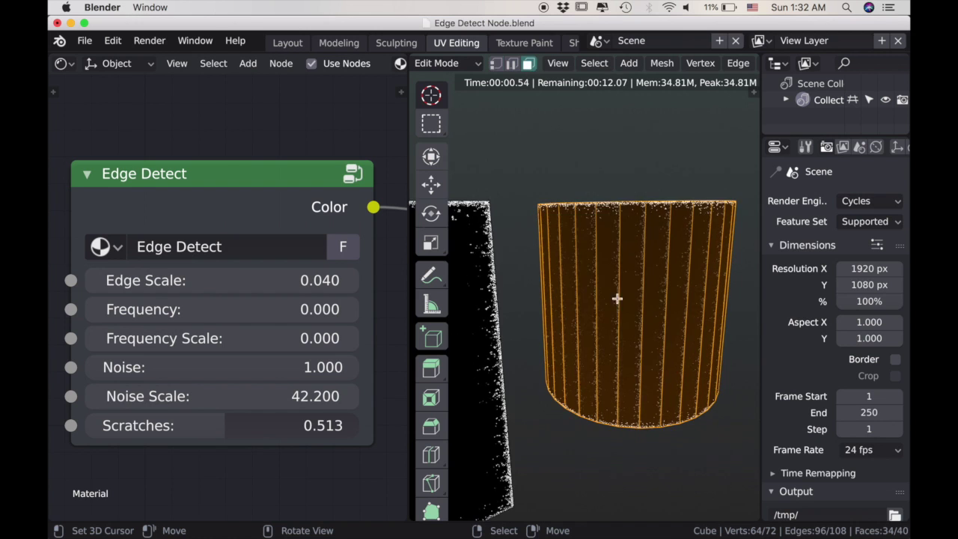
mouse_move(645, 312)
middle_mouse_down()
mouse_move(653, 282)
mouse_move(646, 288)
middle_mouse_up()
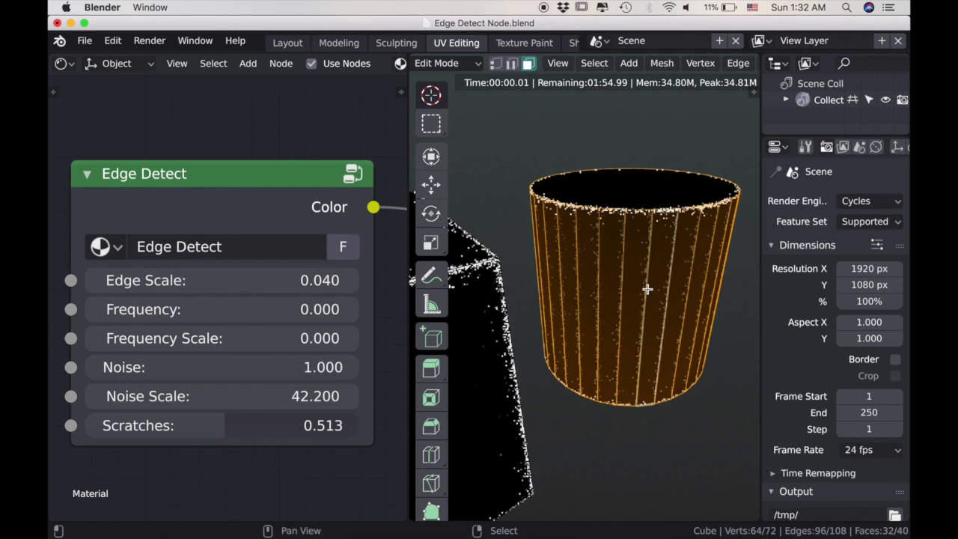
left_click(657, 65)
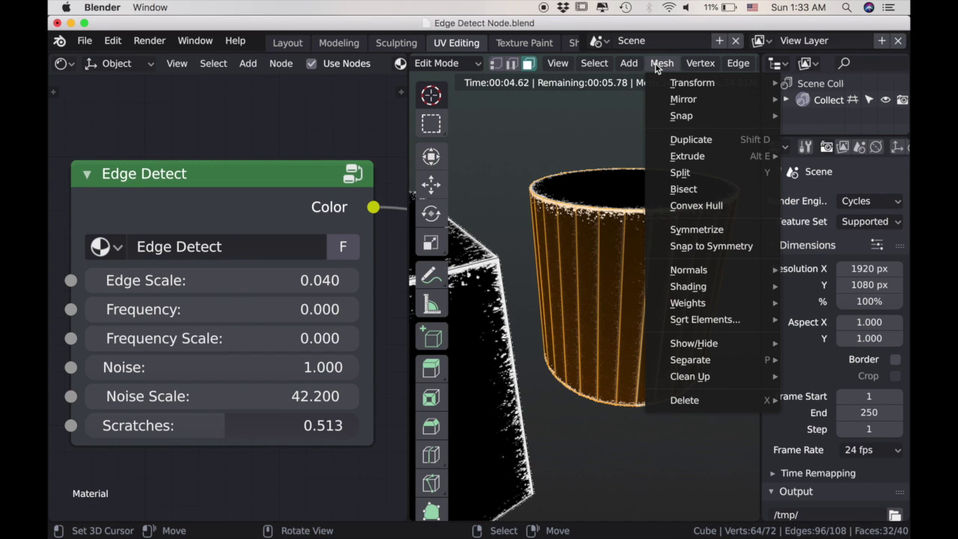
mouse_move(689, 286)
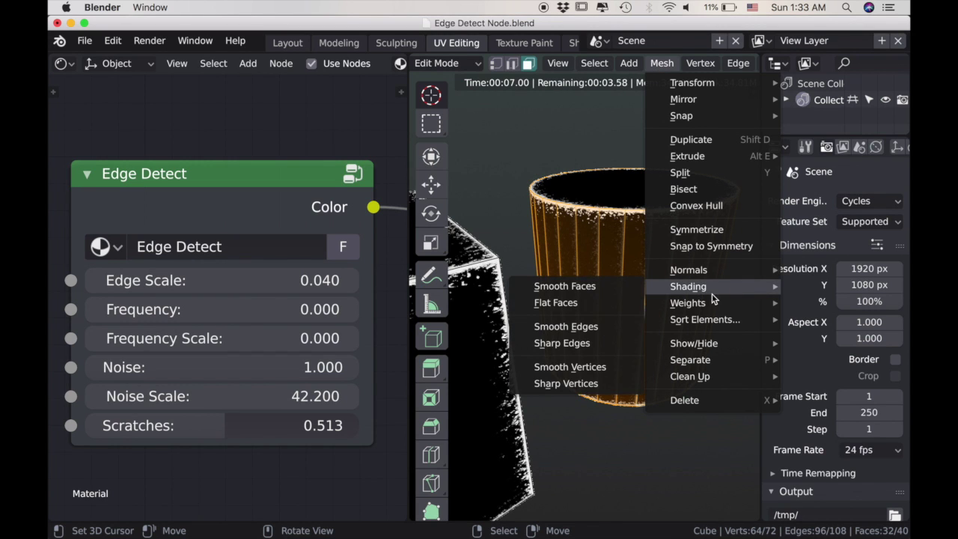
left_click(568, 287)
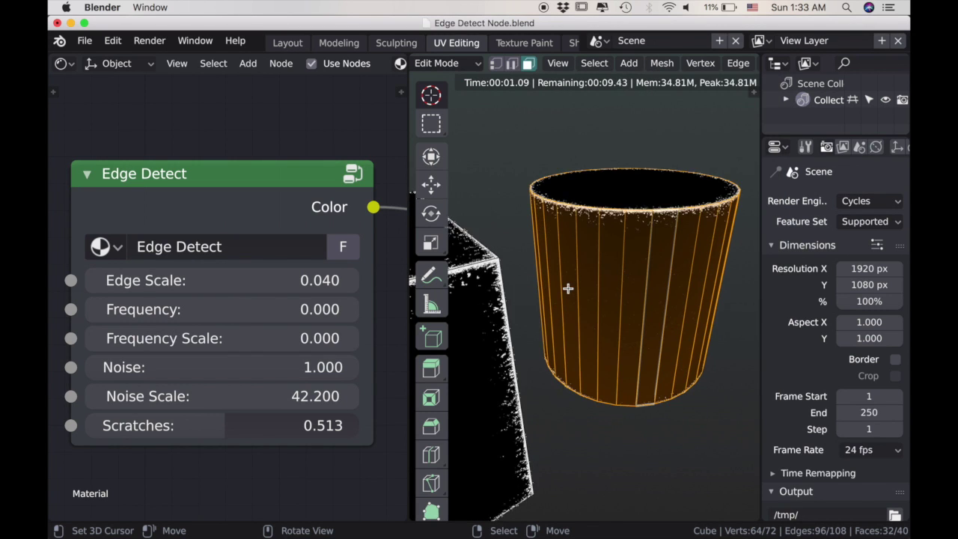
key("Tab")
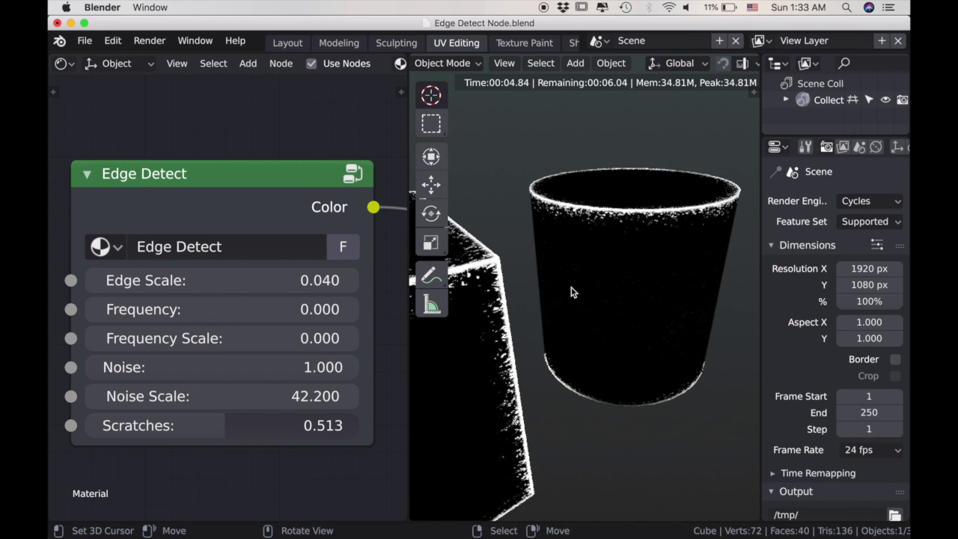
- Select the linked cylinder geometry and slide it along X over the cube
scroll(623, 284, "down", 5)
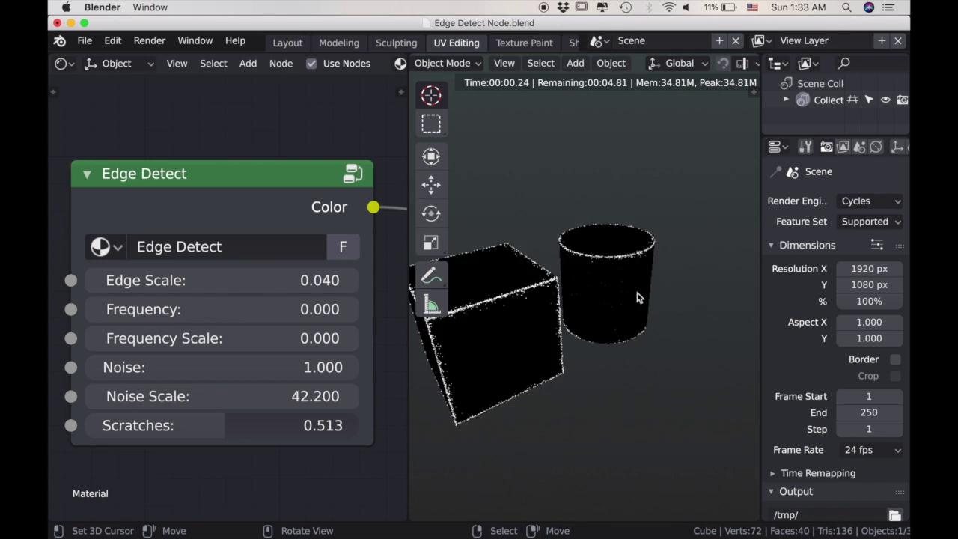
mouse_move(622, 285)
middle_mouse_down()
mouse_move(607, 307)
mouse_move(642, 302)
mouse_move(626, 308)
middle_mouse_up()
key("Tab")
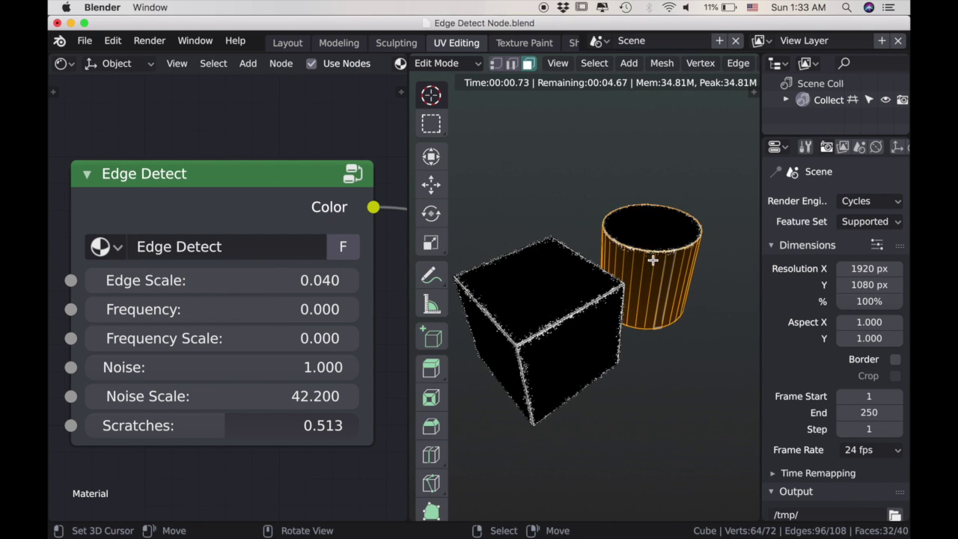
key("l")
middle_click_drag(653, 259, 654, 283)
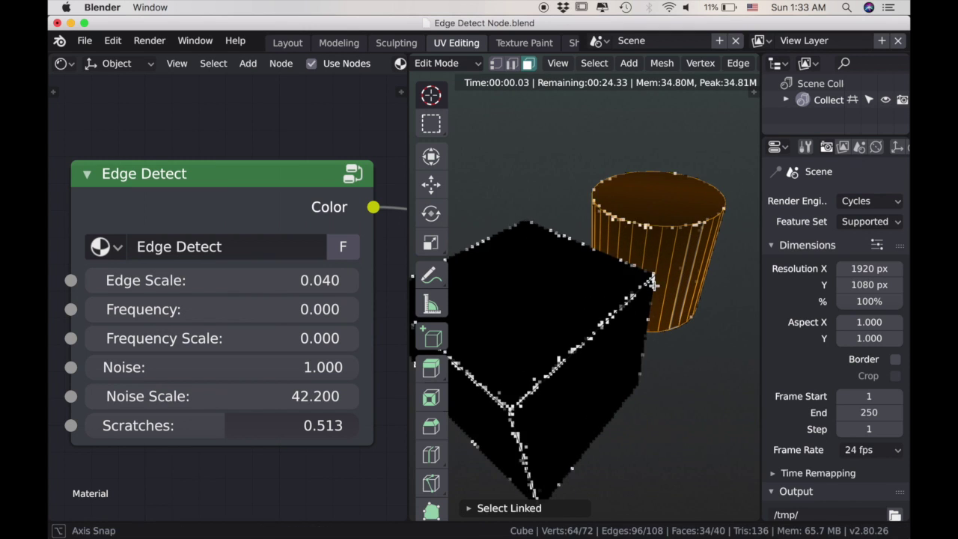
key("g")
key("x")
left_click(617, 330)
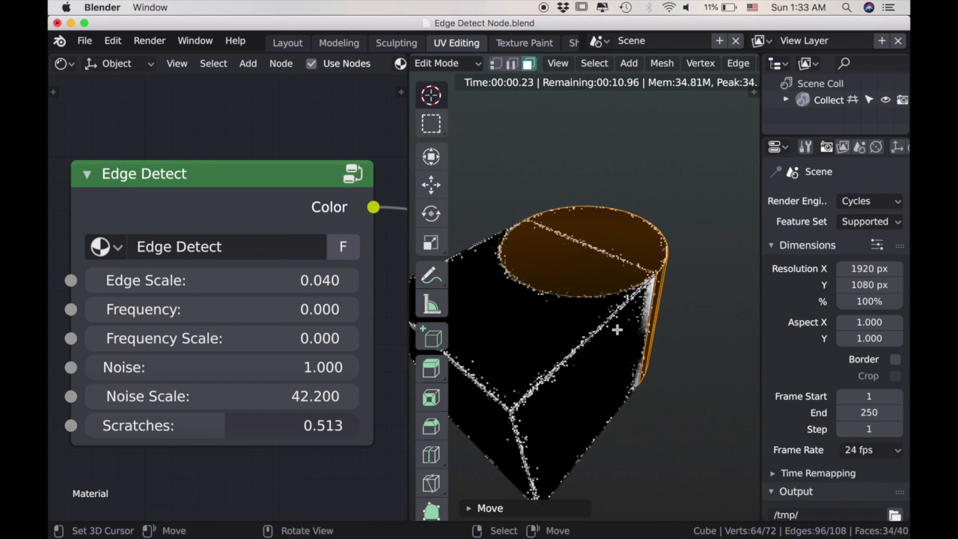
- Lower the cylinder along Z so it sinks into the cube's top face
key("g")
key("x")
key("z")
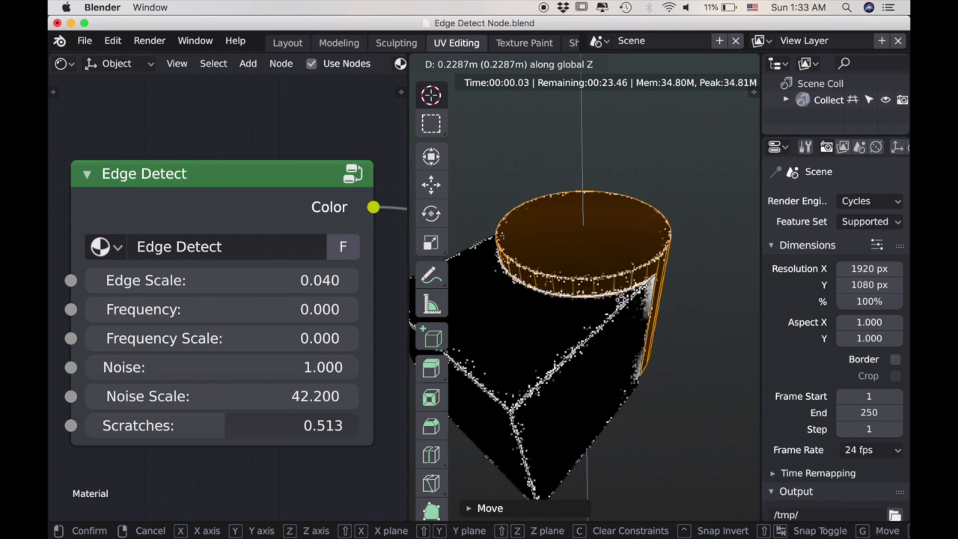
left_click(632, 312)
key("Tab")
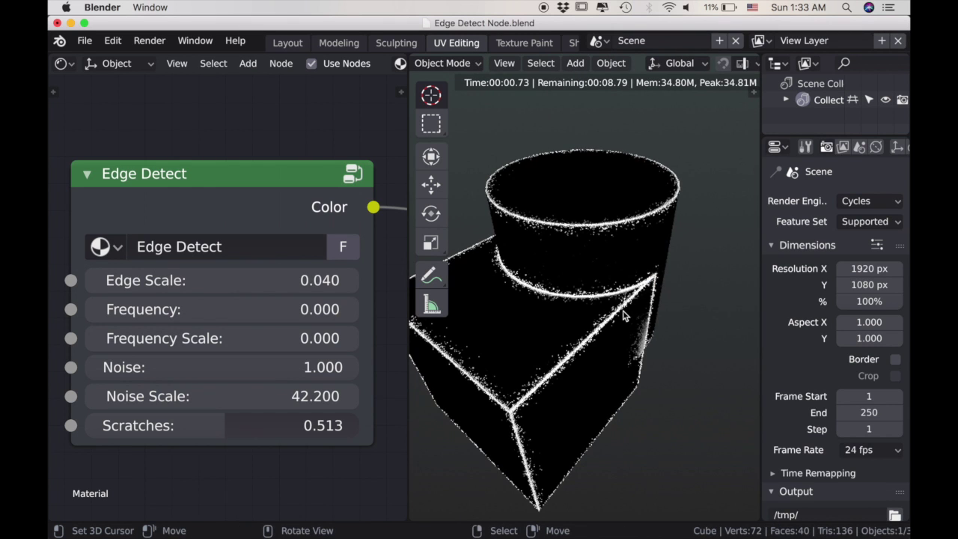
- Nudge the cylinder along Y to its final spot on the cube
mouse_move(592, 357)
middle_mouse_down()
mouse_move(620, 367)
mouse_move(637, 330)
mouse_move(669, 294)
middle_mouse_up()
key("Tab")
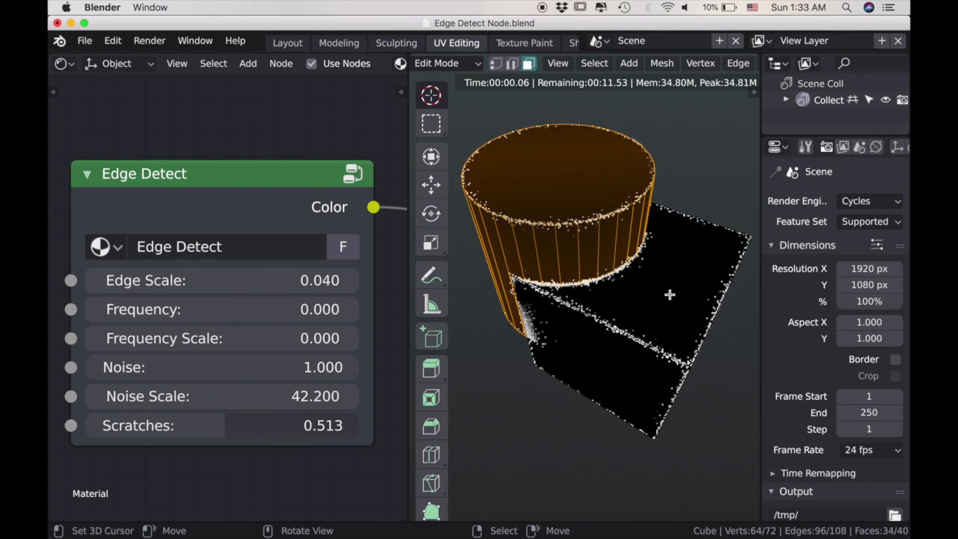
key("g")
key("y")
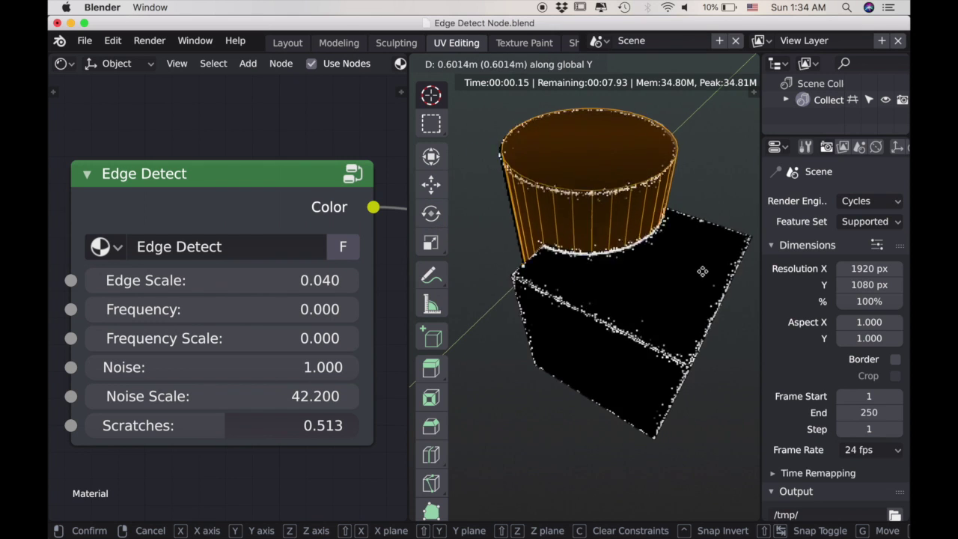
left_click(695, 274)
key("Tab")
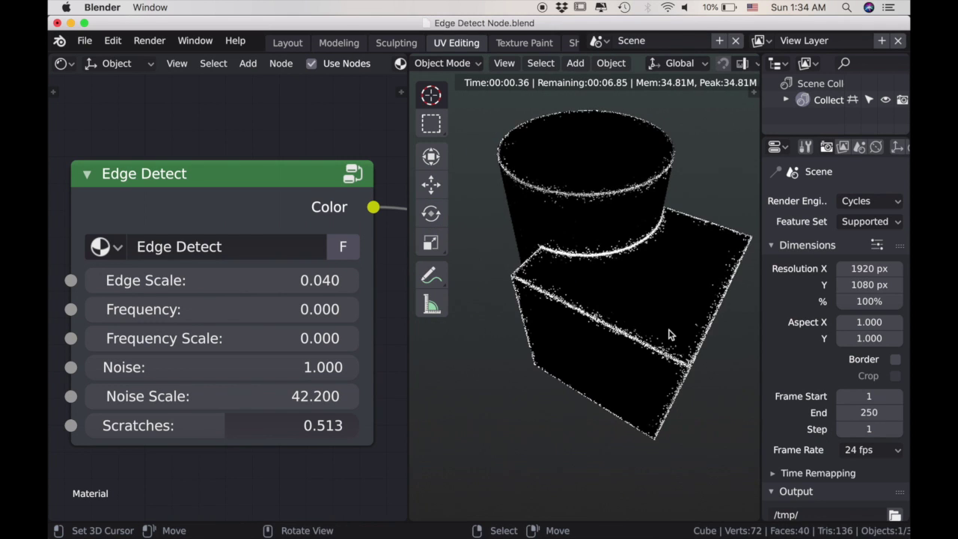
middle_click_drag(707, 349, 690, 344)
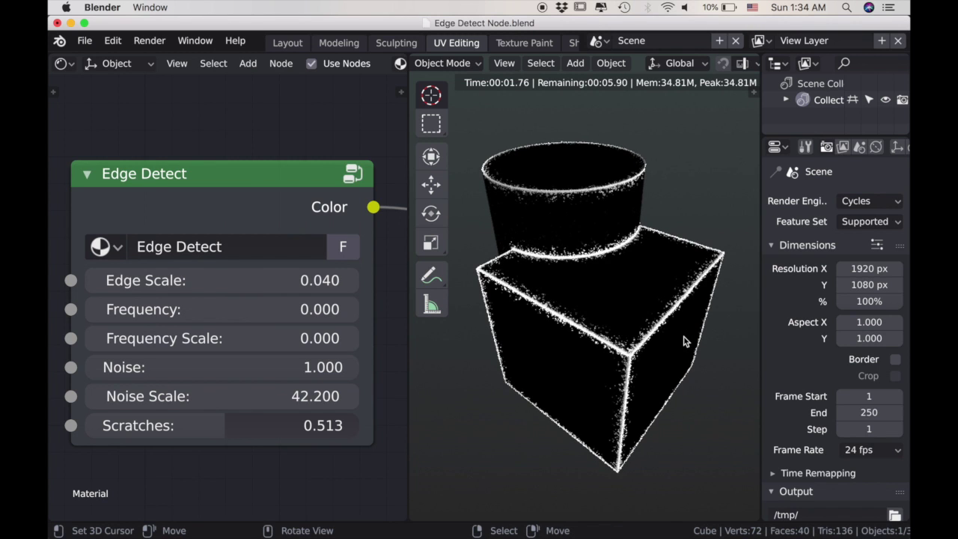
- Inset the cube's top face and extrude the inset up into a smaller block beside the cylinder
key("Tab")
left_click(630, 304)
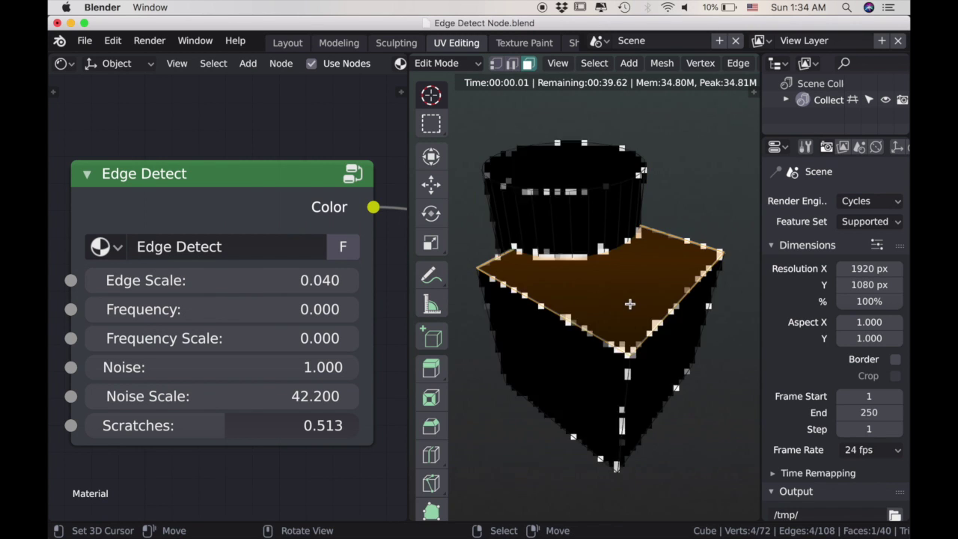
key("i")
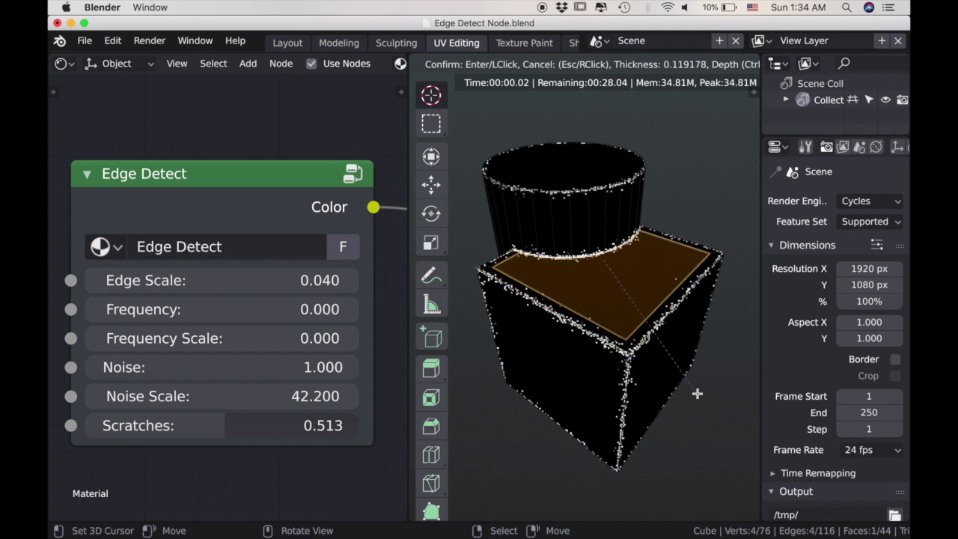
left_click(690, 385)
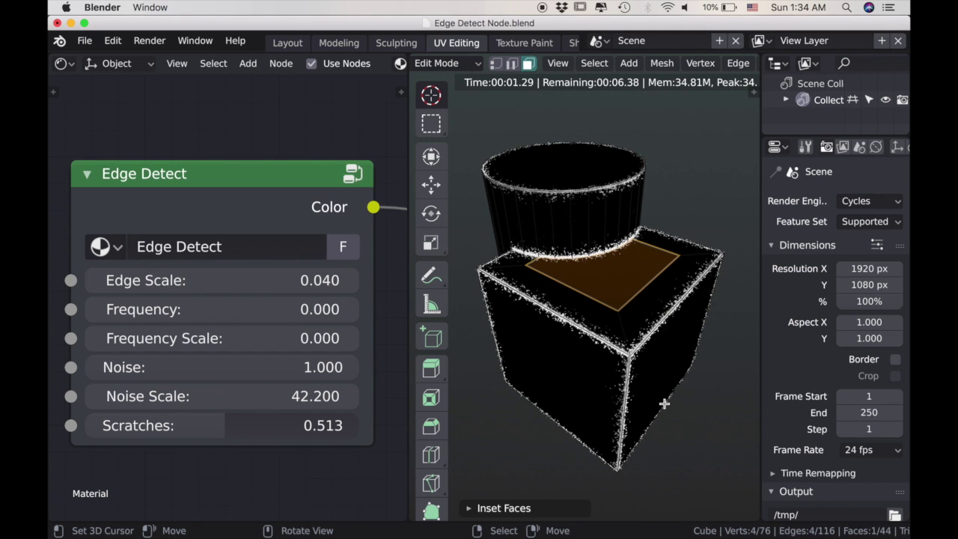
key("e")
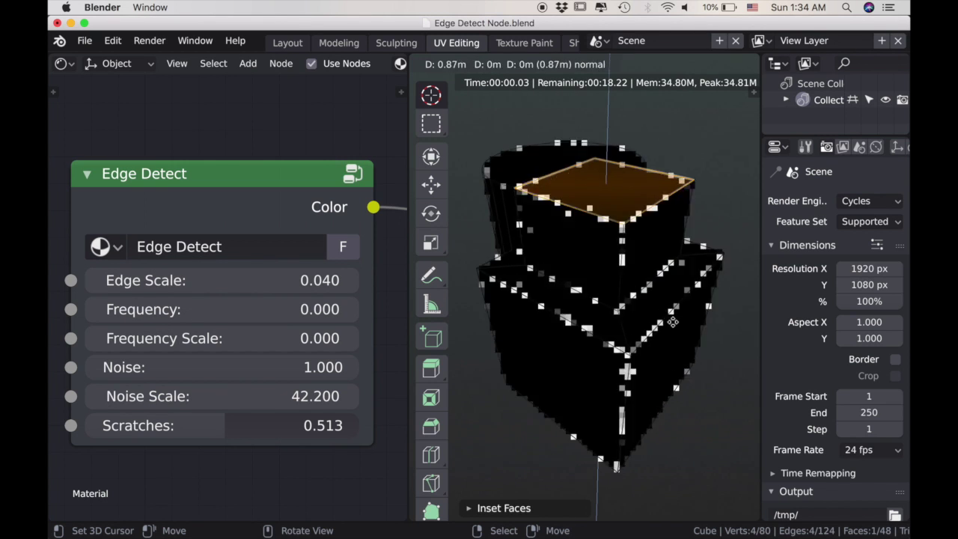
left_click(552, 341)
middle_click_drag(552, 341, 685, 402)
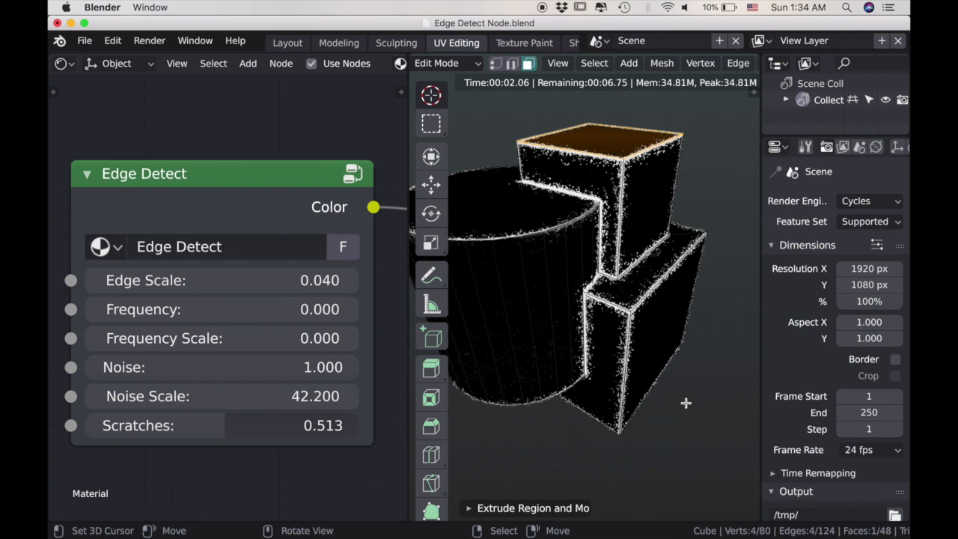
mouse_move(646, 404)
middle_mouse_down()
mouse_move(696, 413)
mouse_move(663, 408)
mouse_move(672, 413)
middle_mouse_up()
key("Tab")
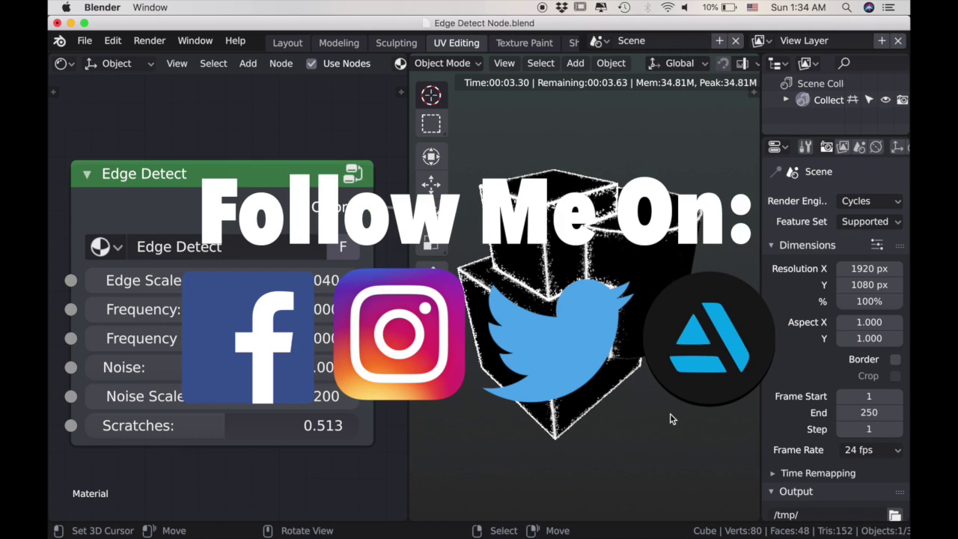
middle_click_drag(670, 414, 682, 418)
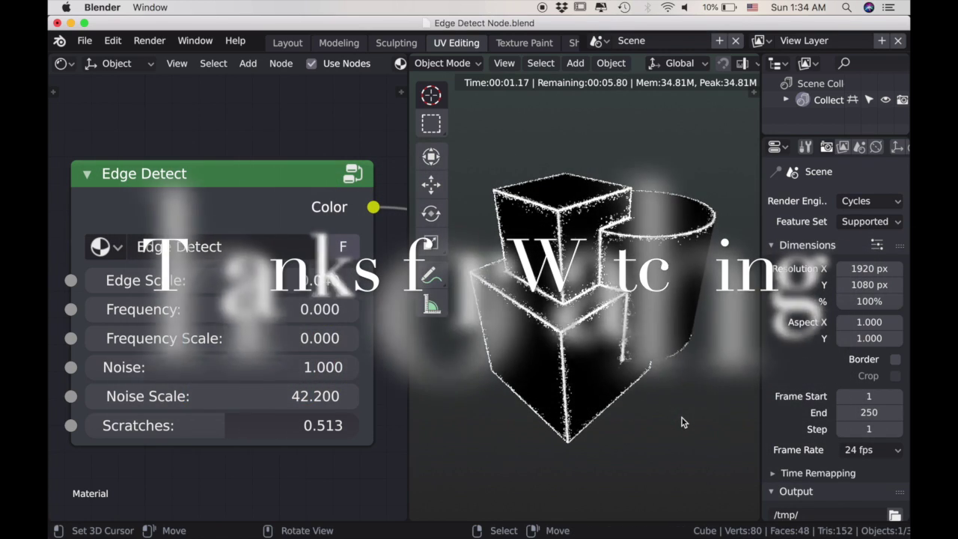